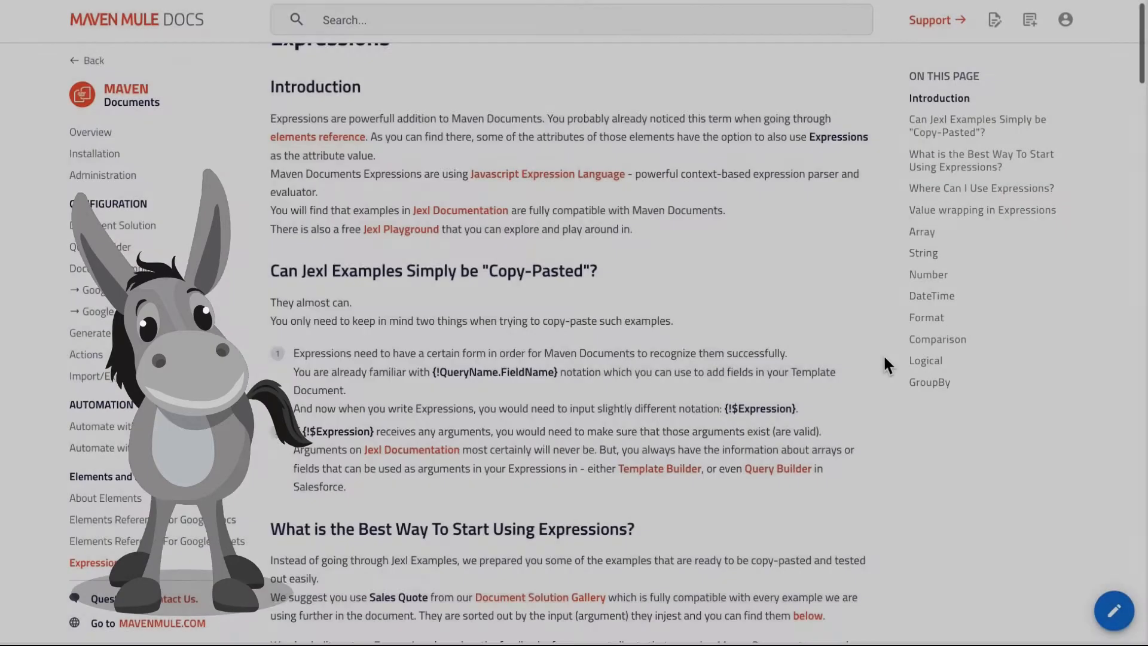
- Read the Expressions documentation on reusing Jexl examples, getting started, and where expressions can be used
scroll(884, 363, down, 5)
scroll(883, 363, down, 3)
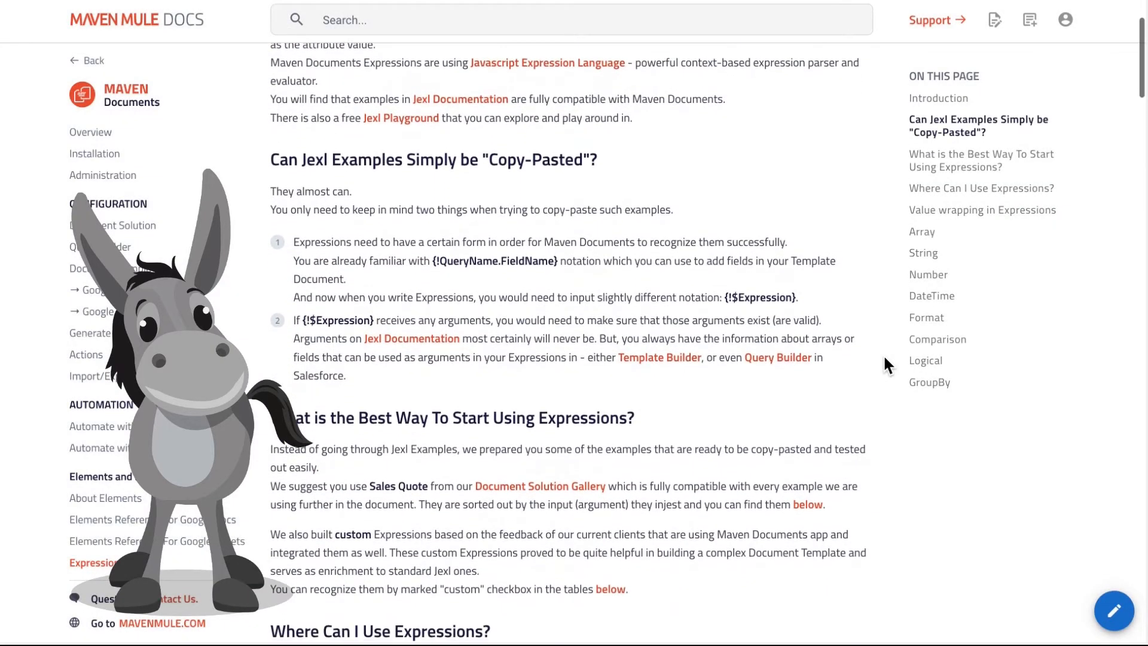
scroll(884, 358, down, 2)
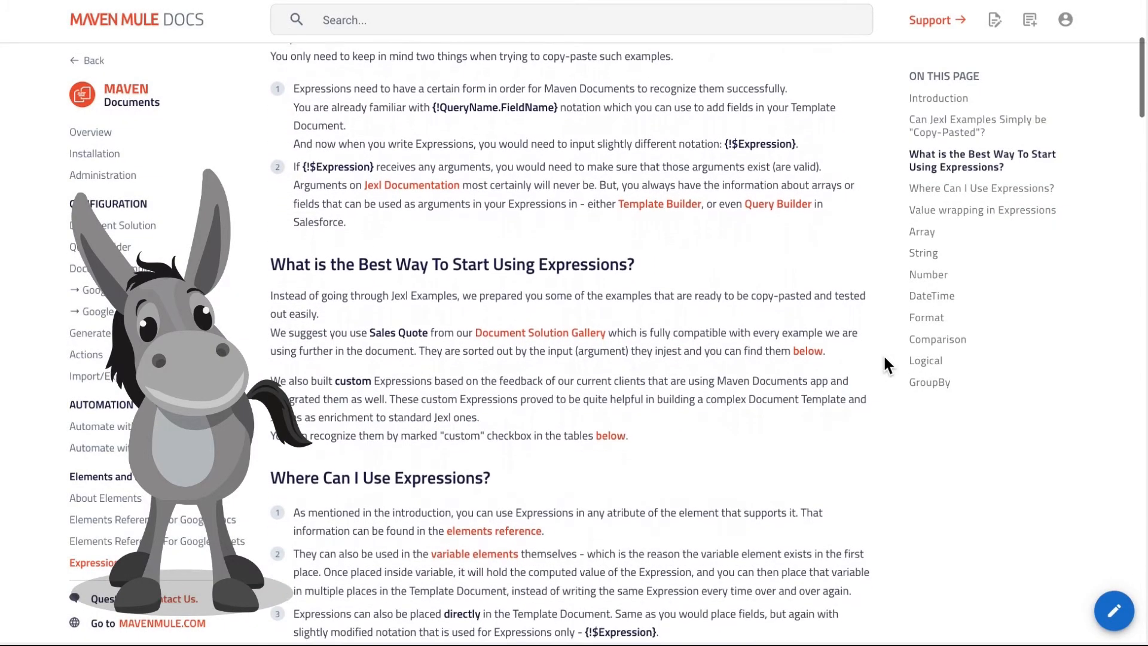
scroll(883, 354, down, 3)
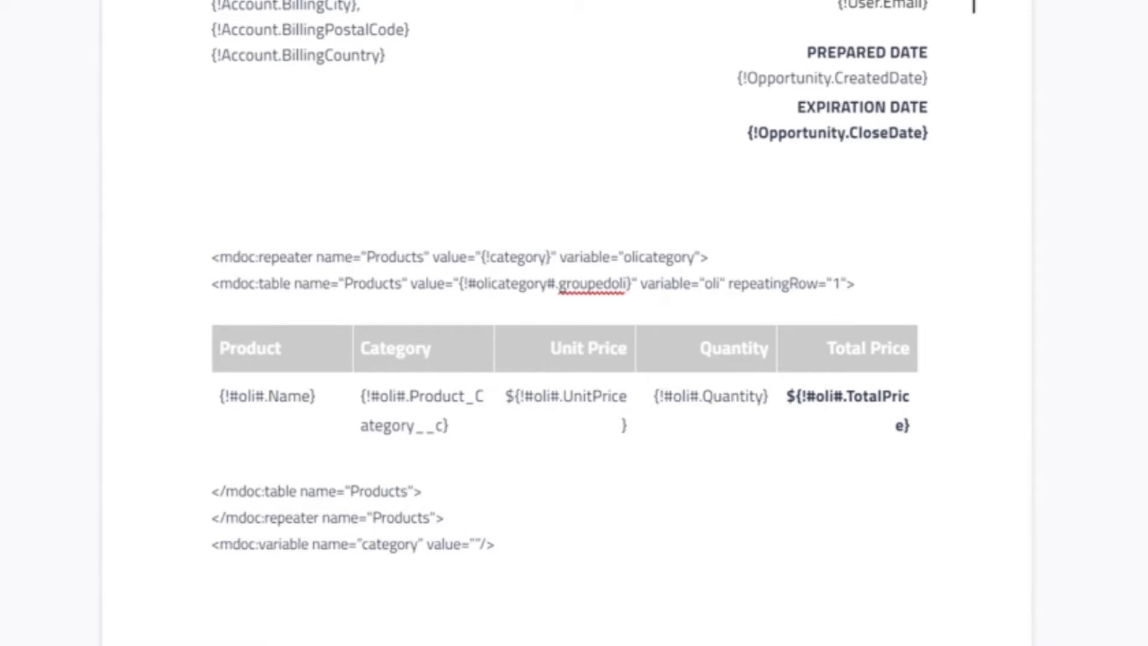
- Compare the category reference in the repeater tag's value with the name of the variable tag below the table
drag(486, 257, 539, 256)
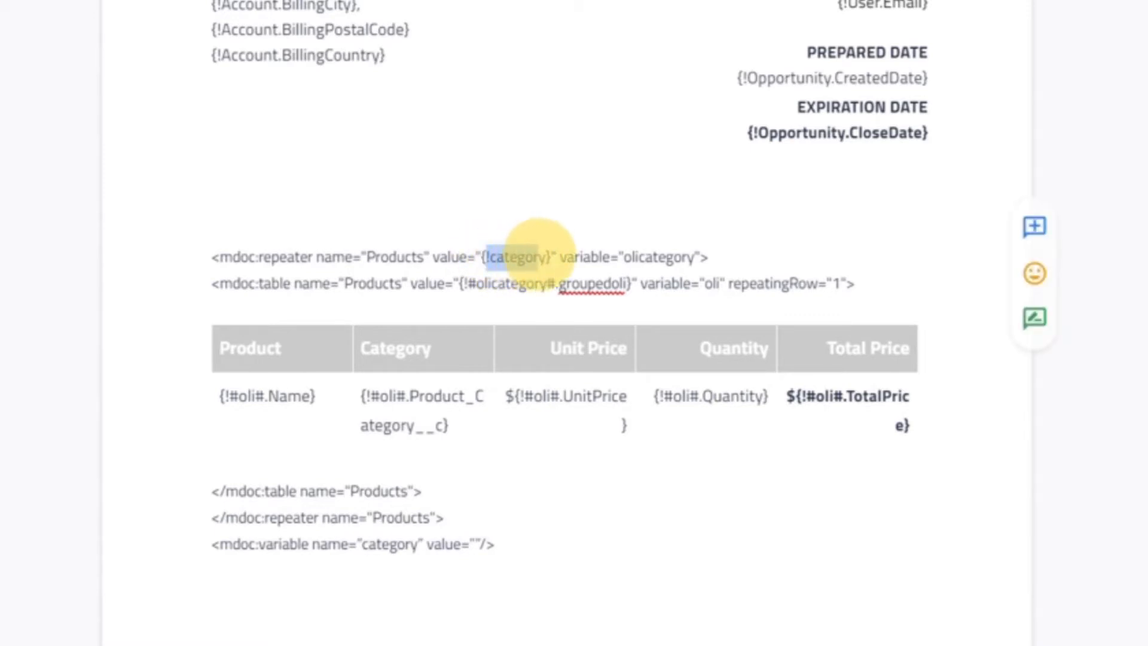
click(575, 231)
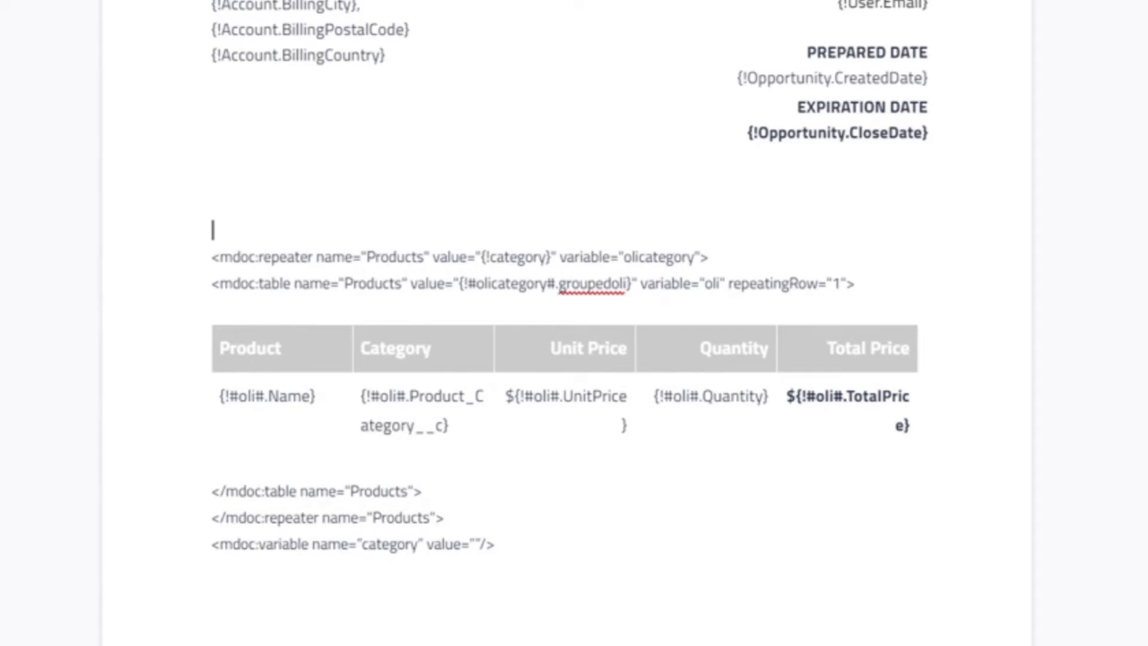
click(365, 544)
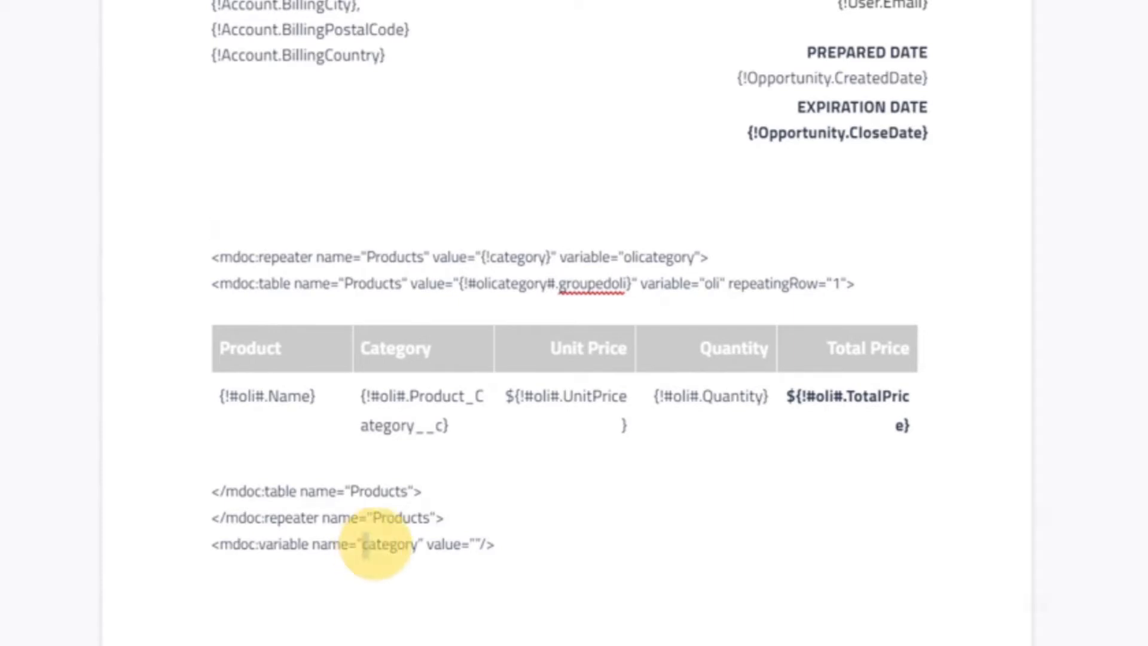
drag(366, 545, 413, 549)
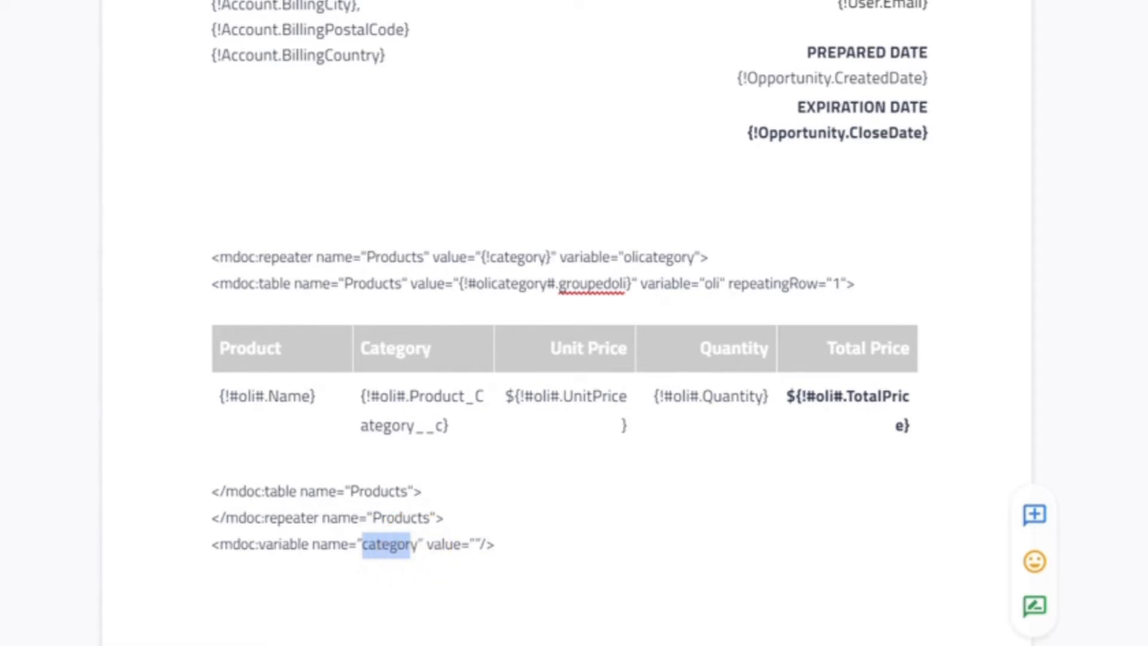
- Start an expression for the category variable's empty value in the Expression Builder dialog by inserting the groupBy function
click(476, 544)
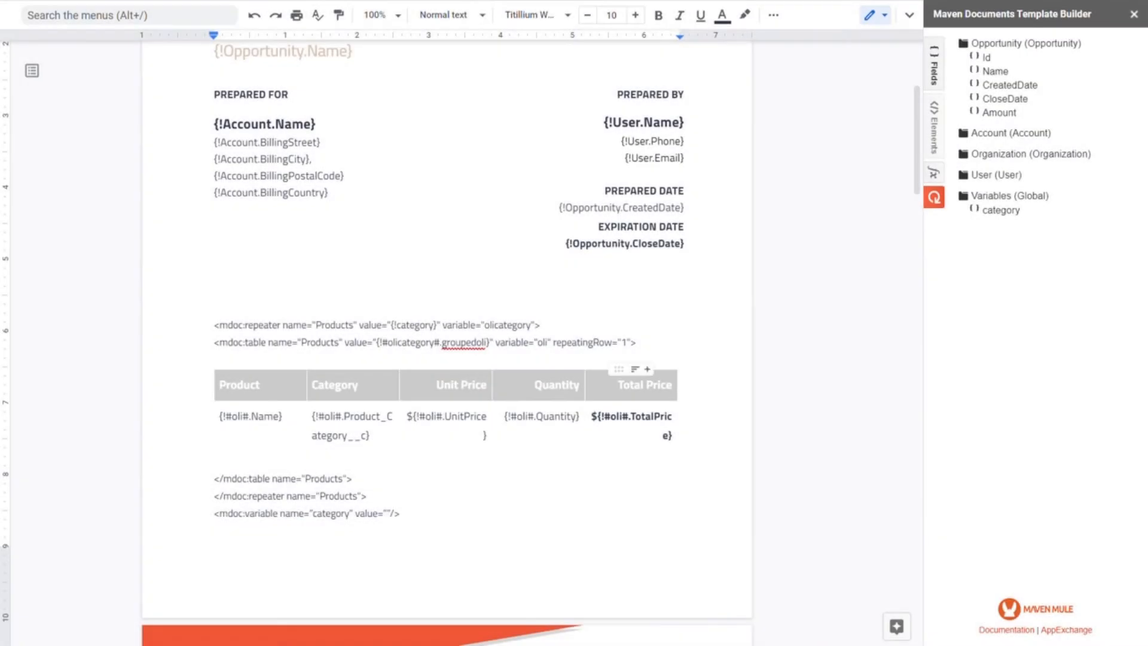
click(935, 174)
click(966, 165)
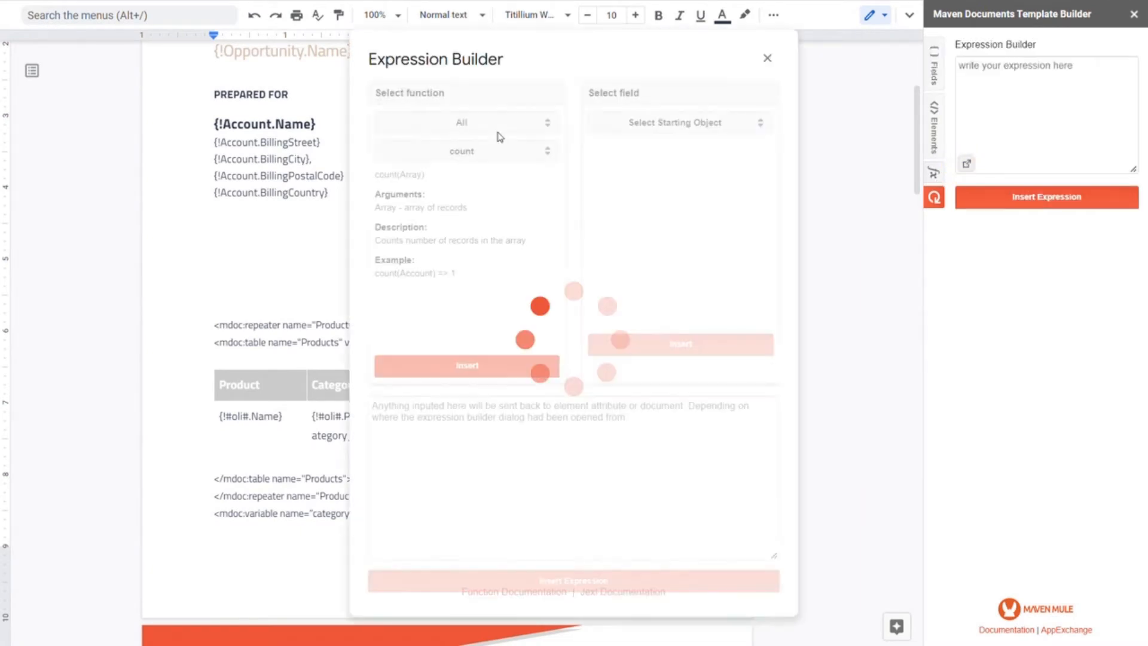
click(501, 152)
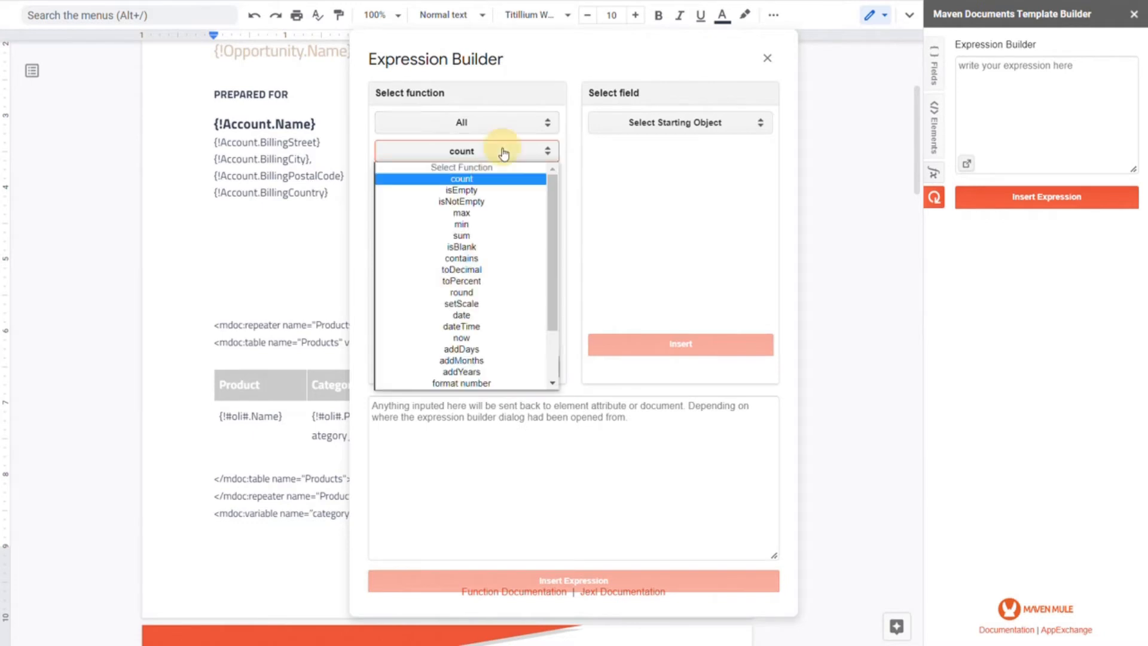
scroll(501, 318, down, 2)
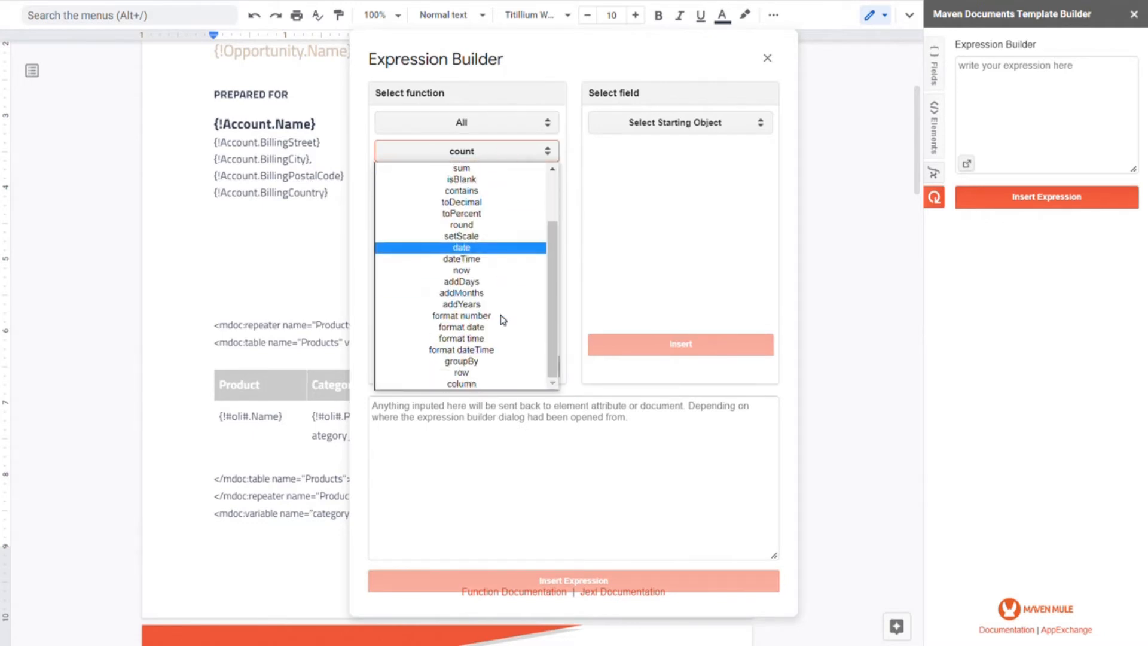
click(466, 362)
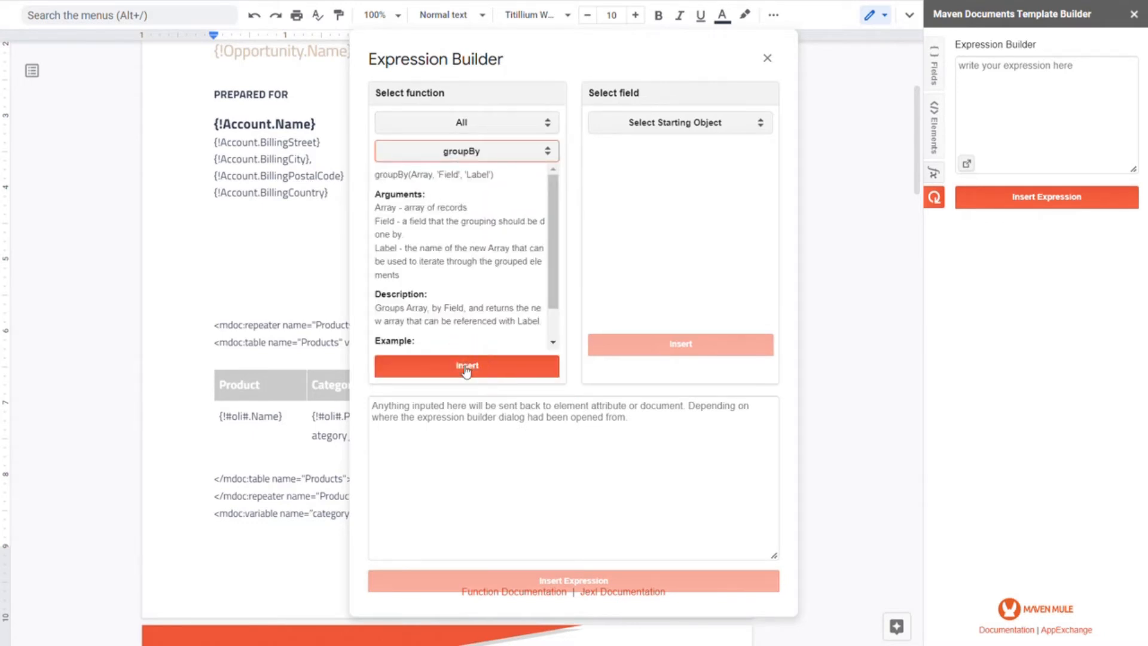
click(467, 365)
- Replace the Array argument of groupBy with the OpportunityLineItems of the Opportunity object
double_click(422, 406)
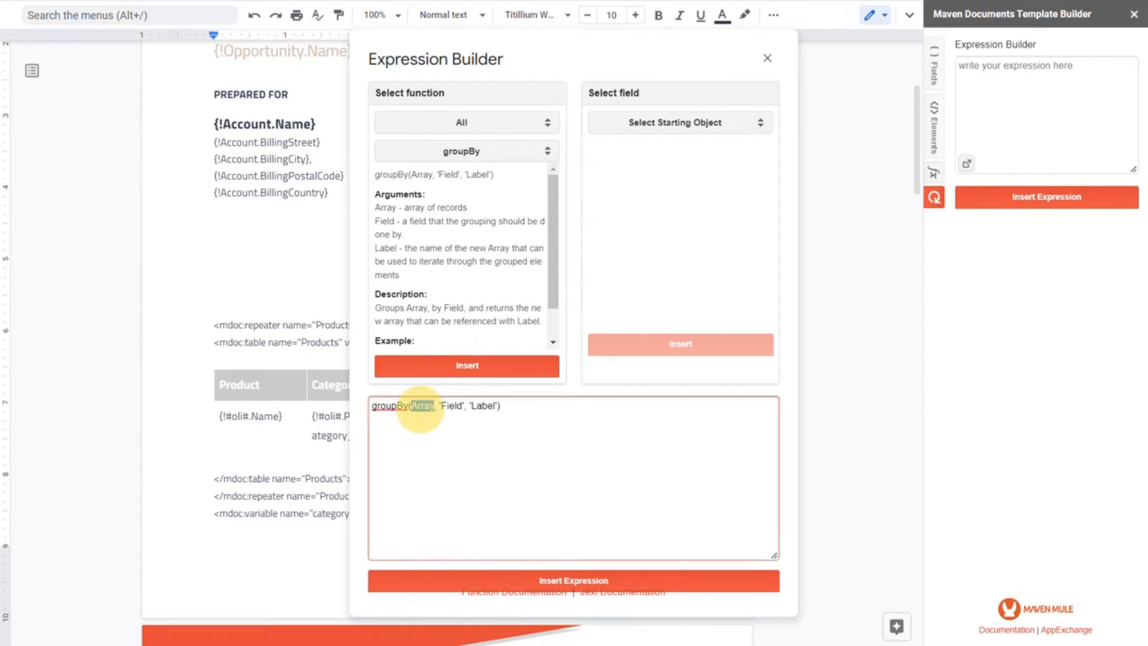
click(661, 123)
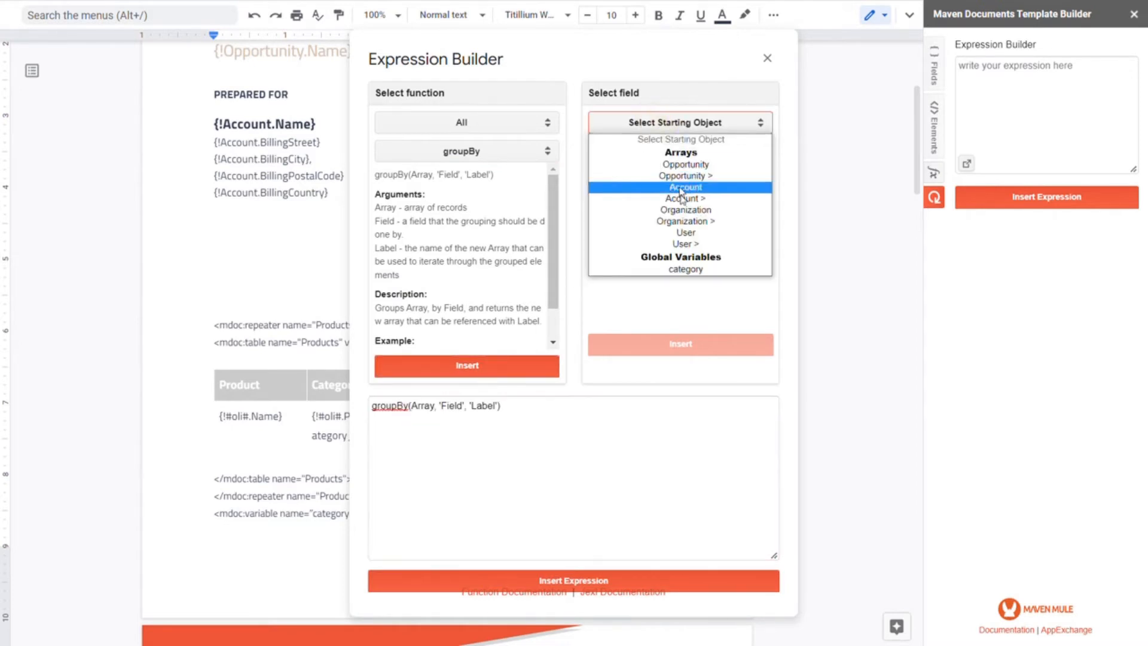
click(693, 177)
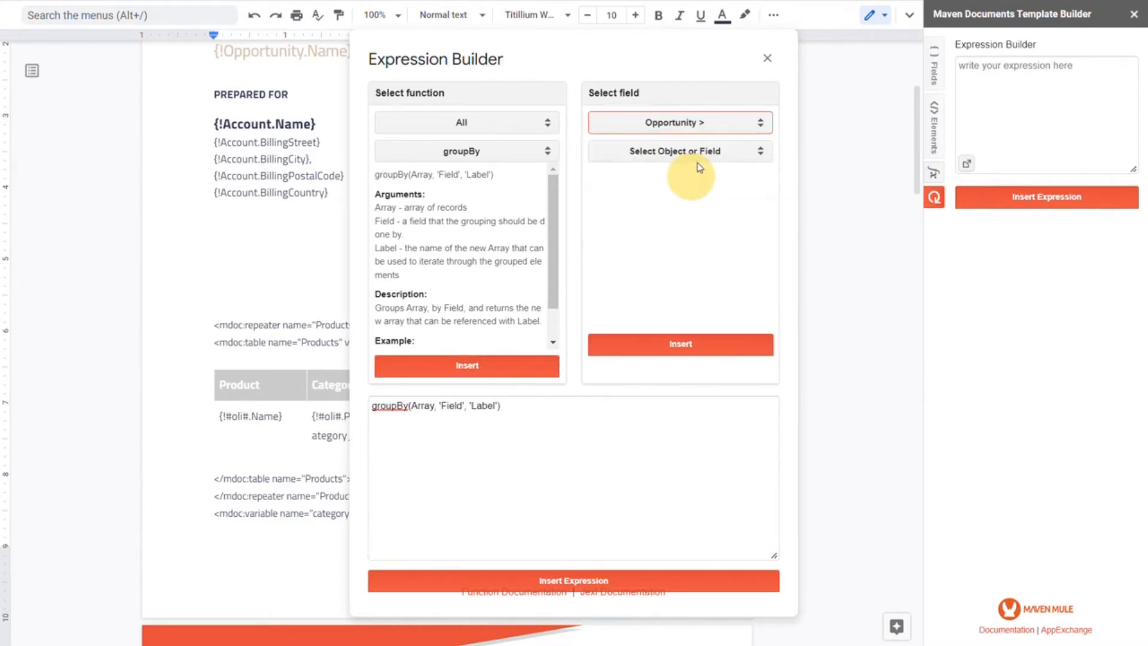
click(691, 153)
click(711, 238)
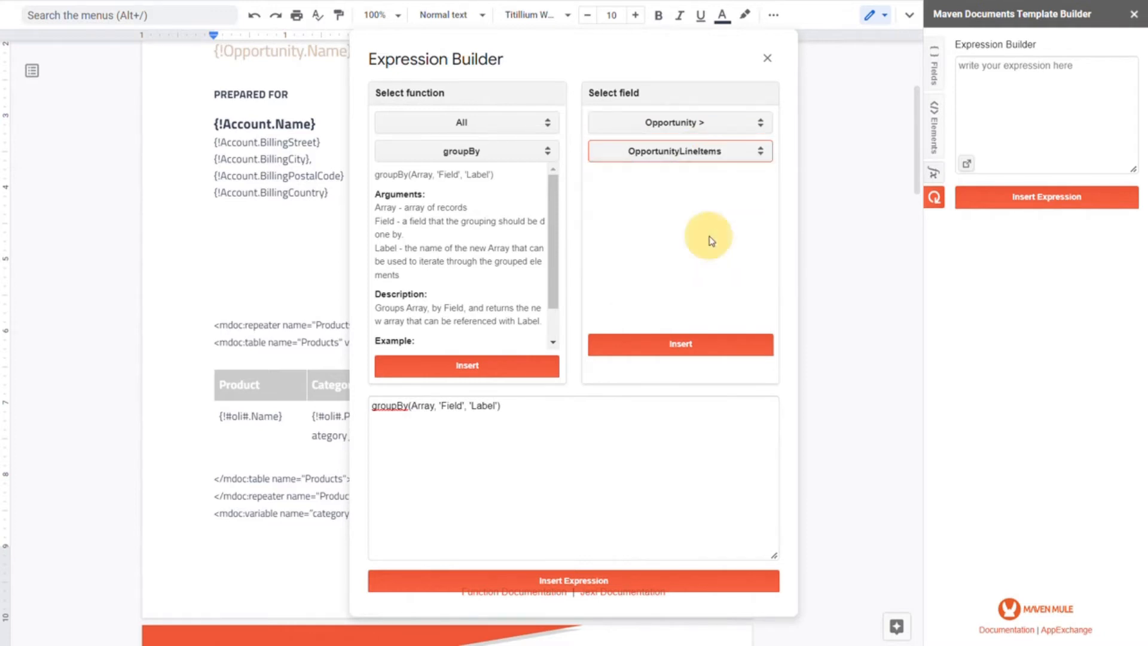
click(685, 346)
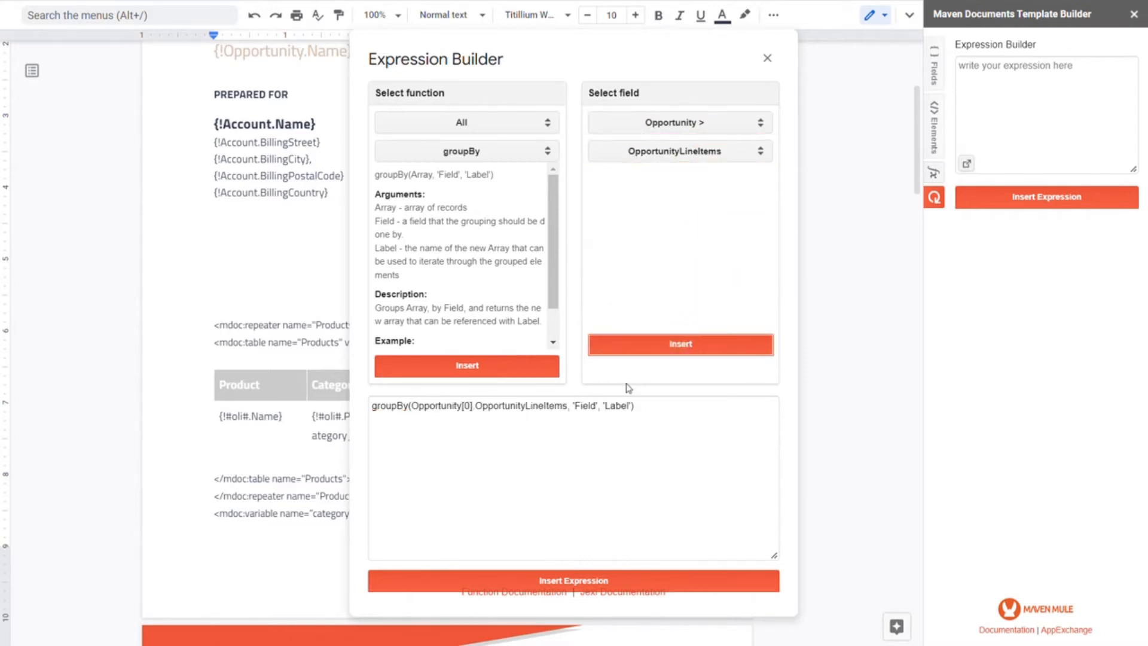
- Replace the Field argument of groupBy with Product_Category__c
double_click(585, 406)
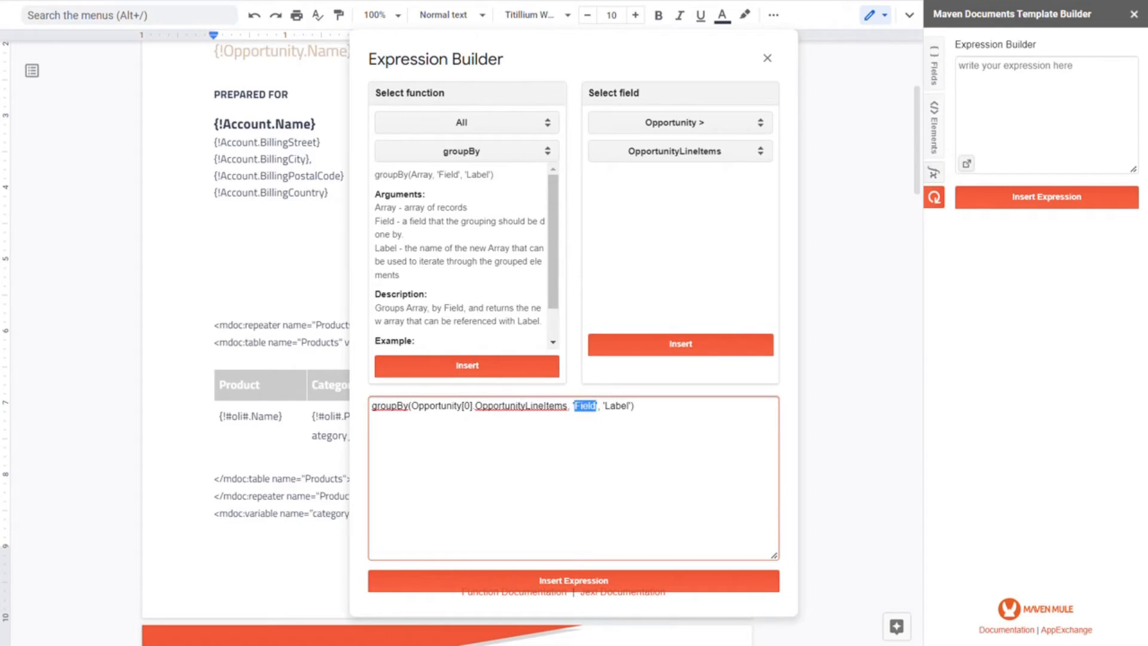
text(Product_Categ)
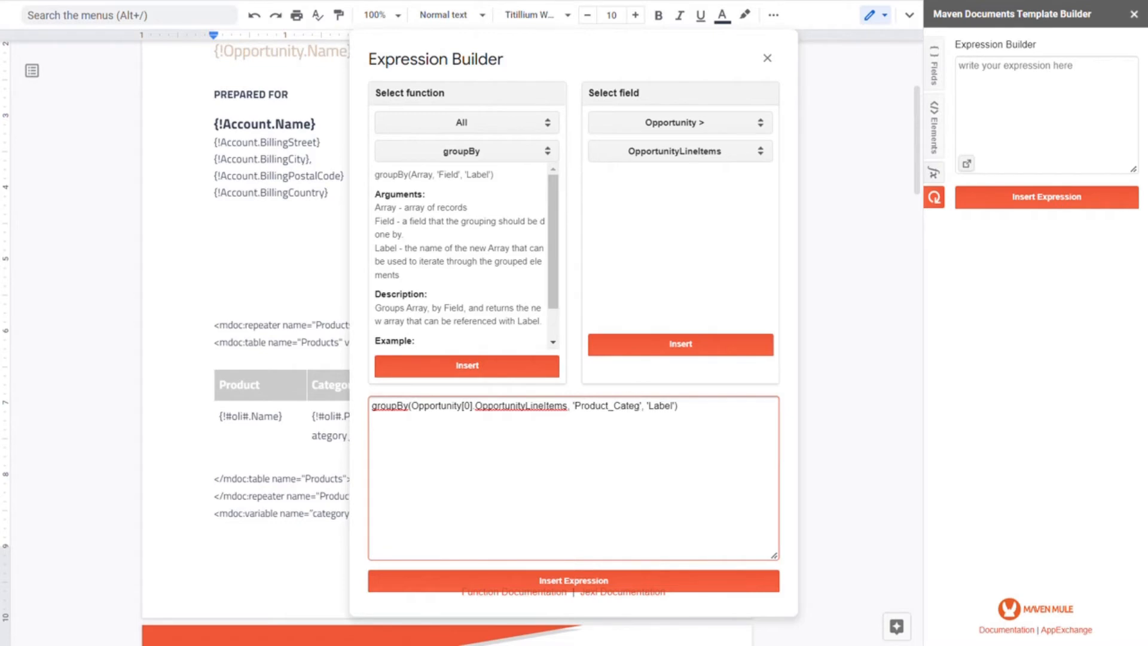
text(ory__c)
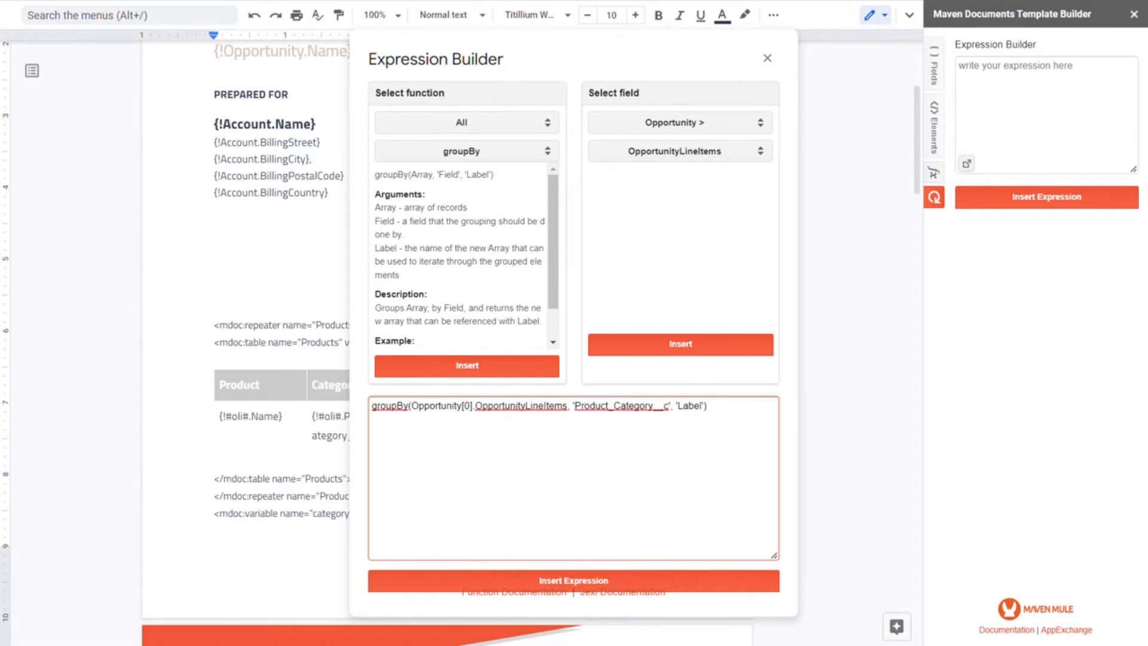
- Set the groupBy label to groupedoli and insert the finished expression into the category variable's value
double_click(696, 406)
text(groupedoli)
click(556, 580)
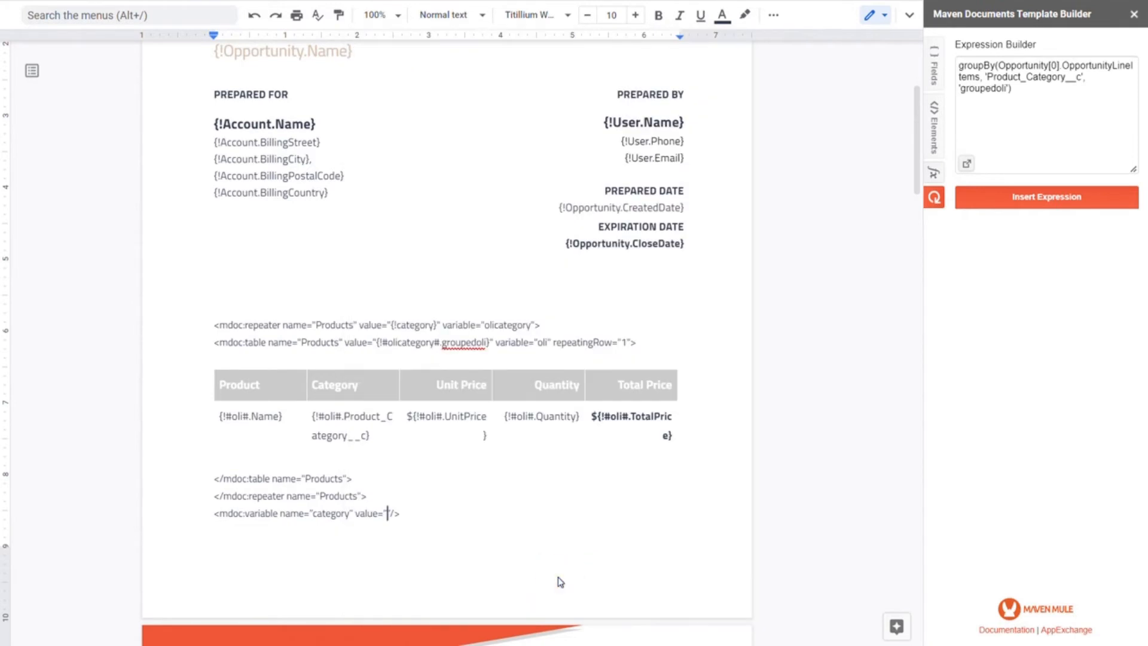
click(1036, 199)
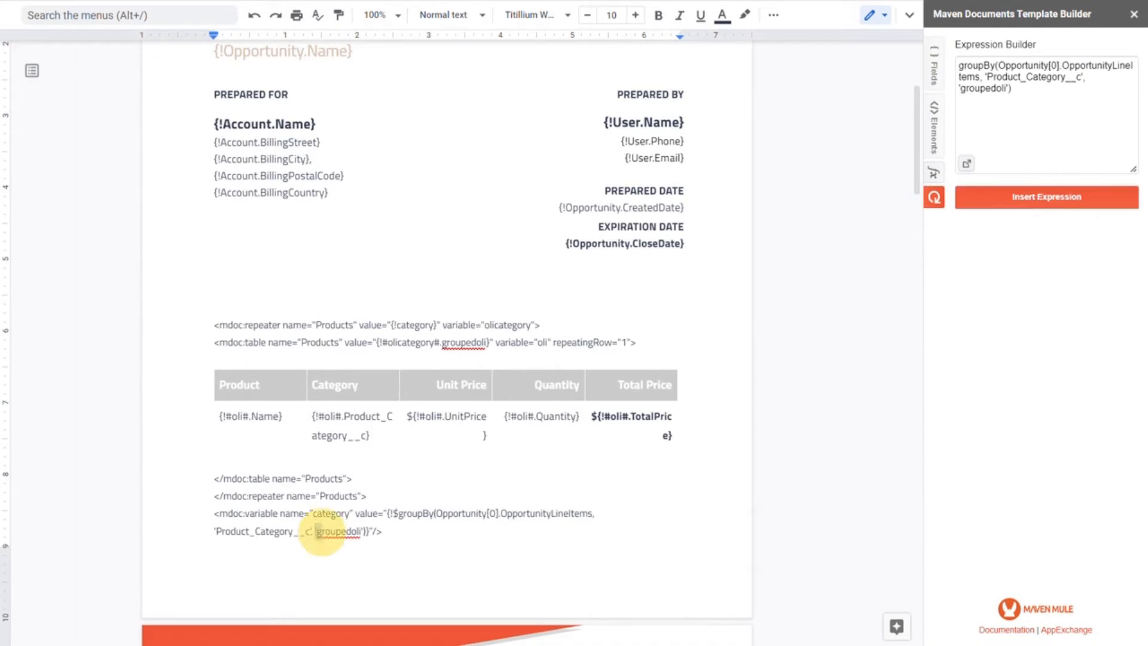
- Compare the groupedoli label in the category variable with the reference in the Products table tag, and check the table's fields
drag(317, 531, 361, 532)
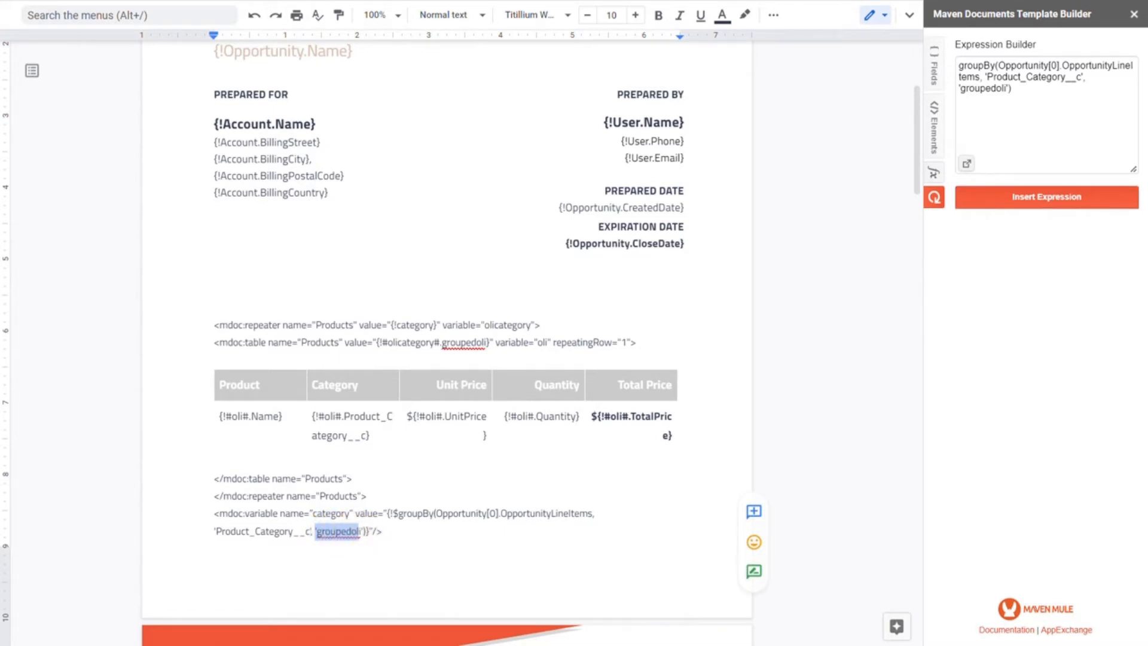
double_click(462, 342)
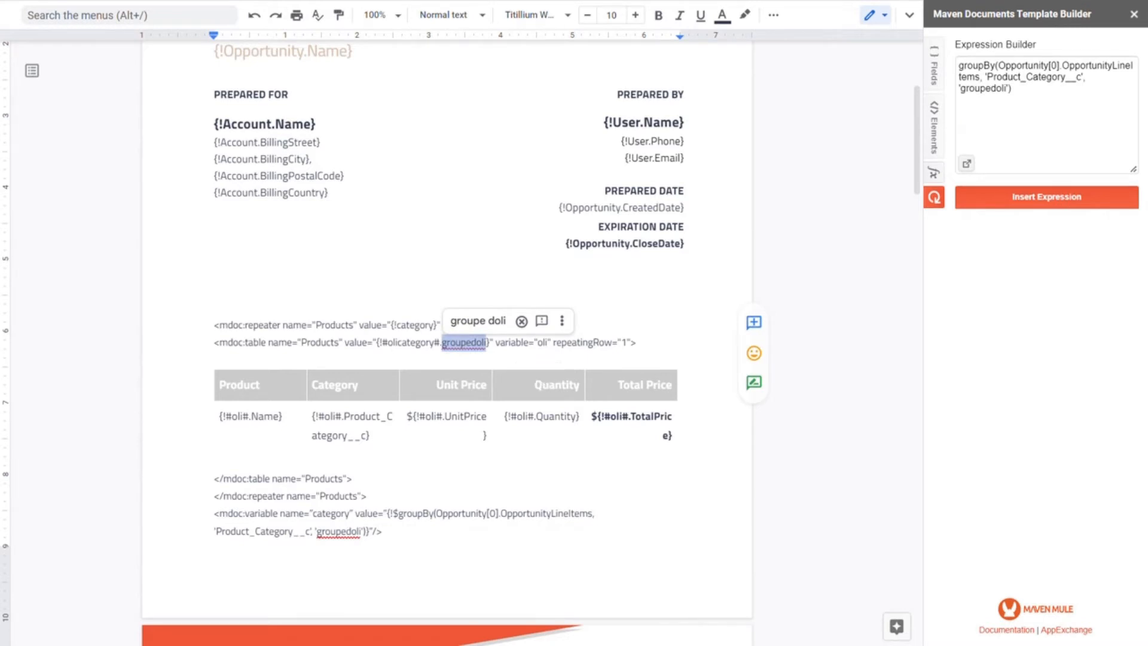
click(492, 354)
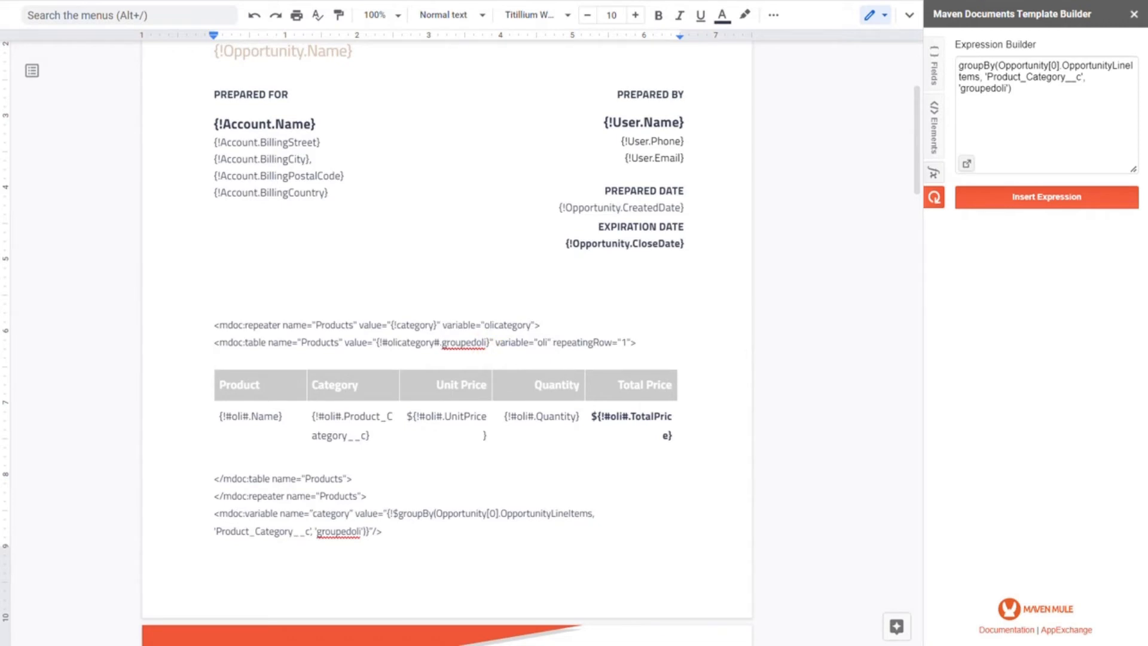
click(258, 416)
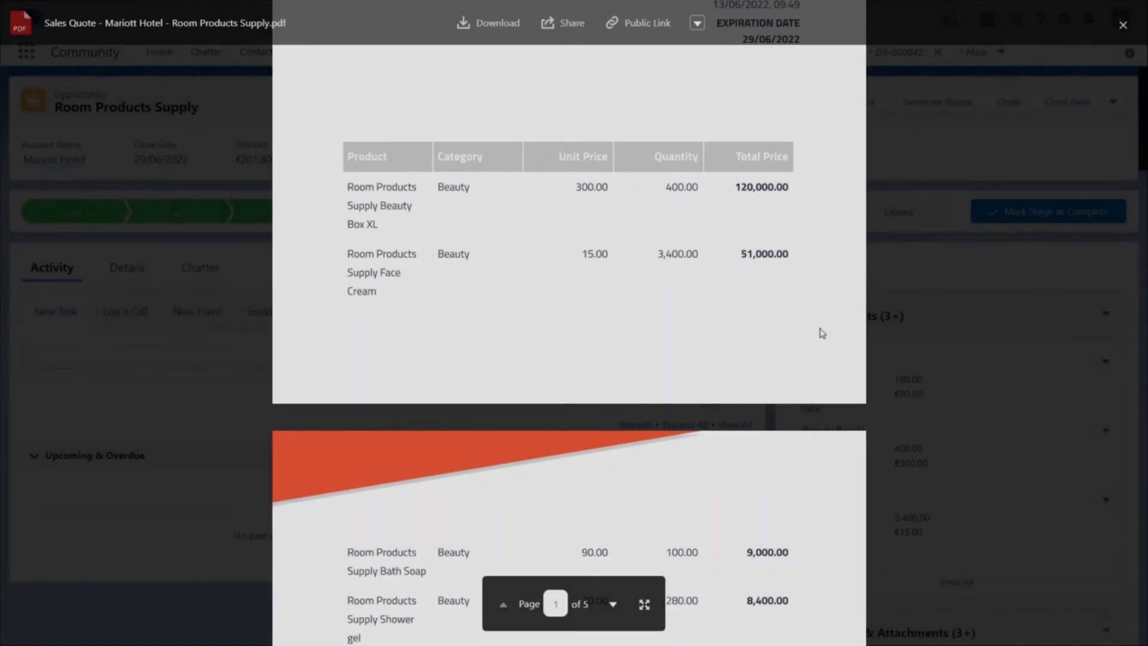
- Examine the generated Sales Quote PDF to check how the products are grouped into tables by category
scroll(822, 333, down, 3)
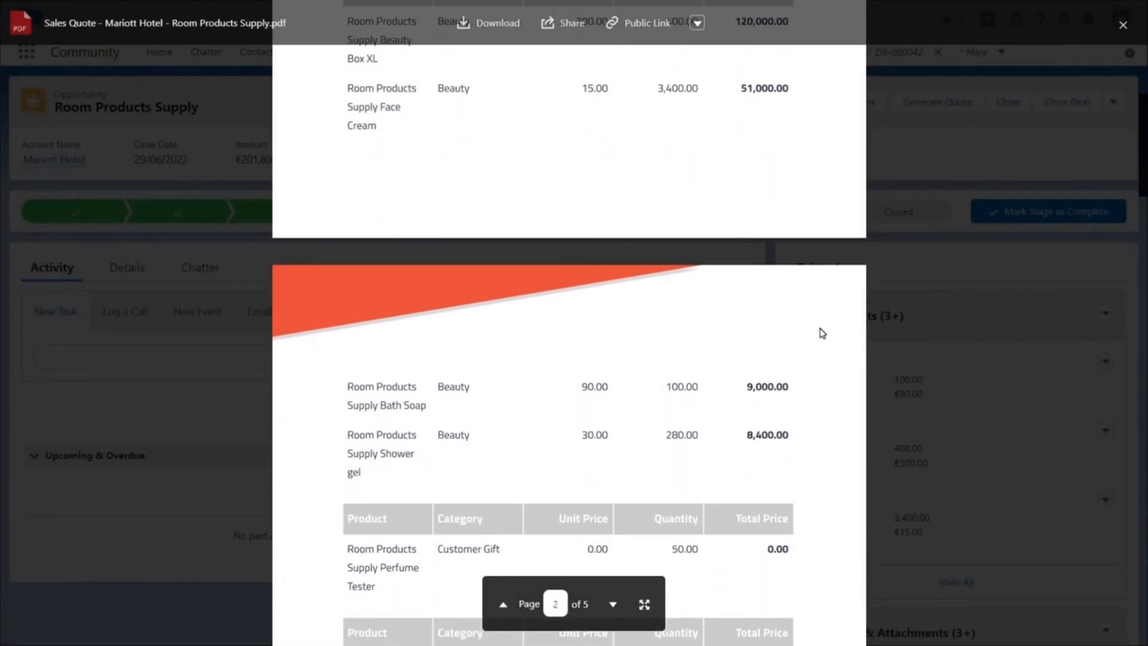
scroll(822, 333, down, 2)
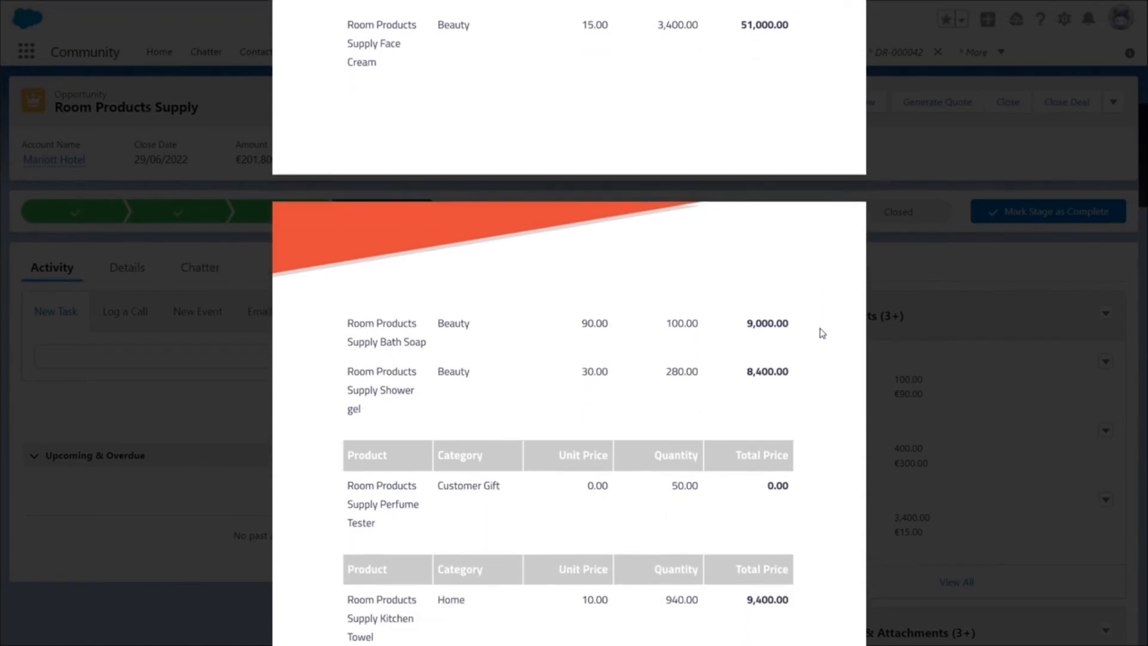
scroll(823, 333, down, 1)
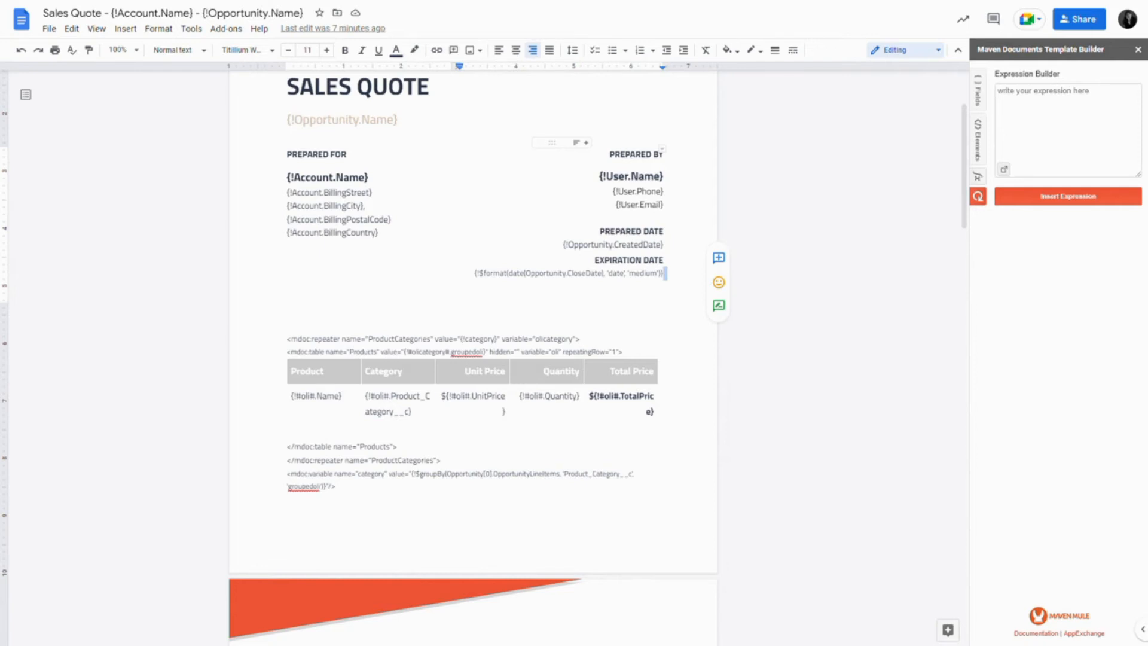
- Target the Products table's empty hidden attribute and add the contains function to a new expression in the Expression Builder
double_click(507, 352)
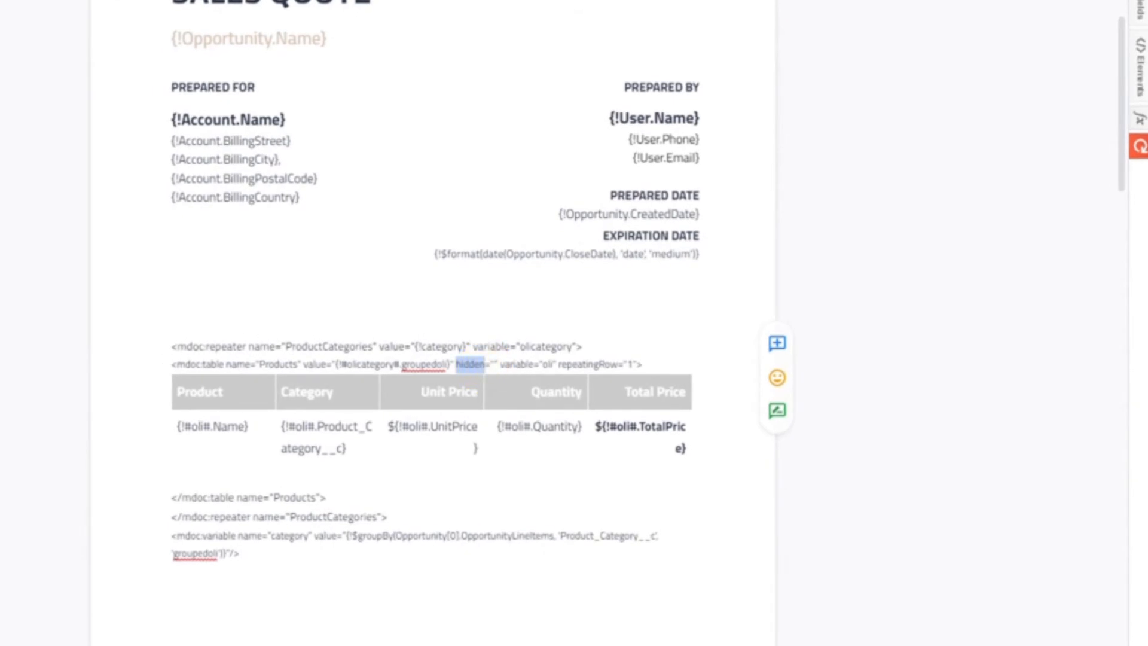
click(495, 364)
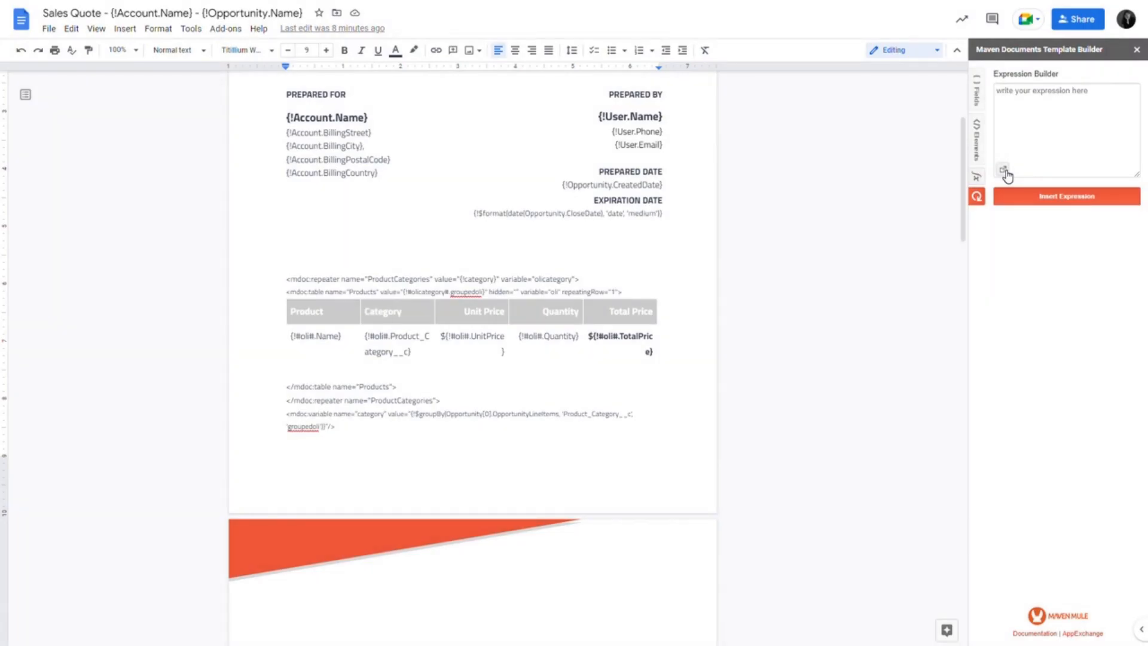
click(1003, 169)
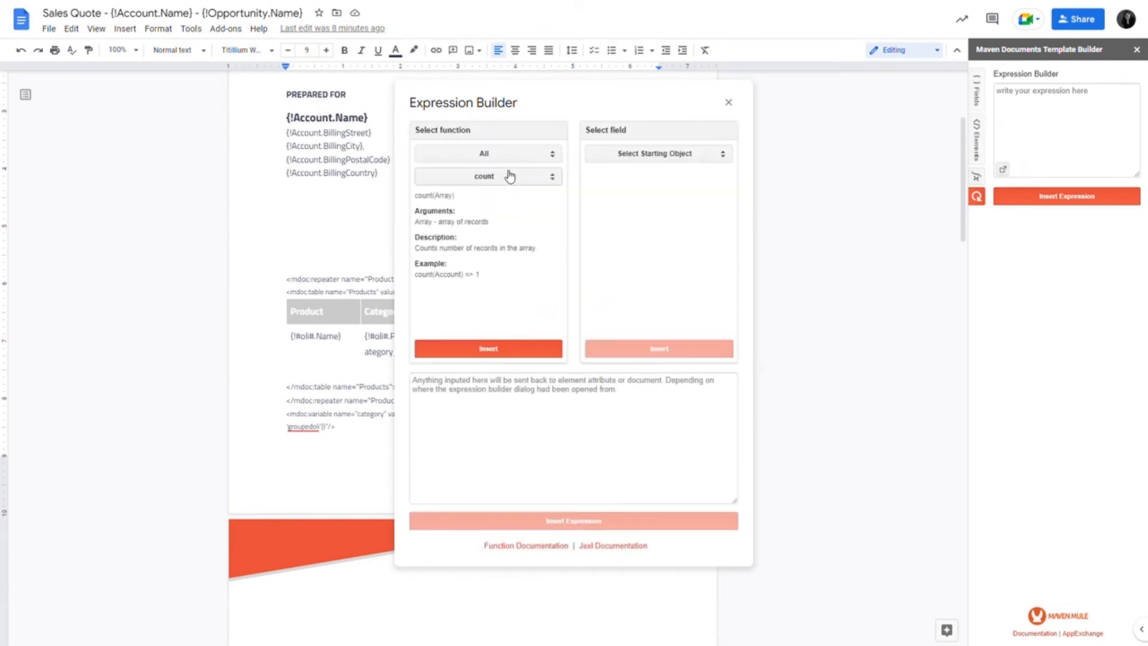
click(510, 174)
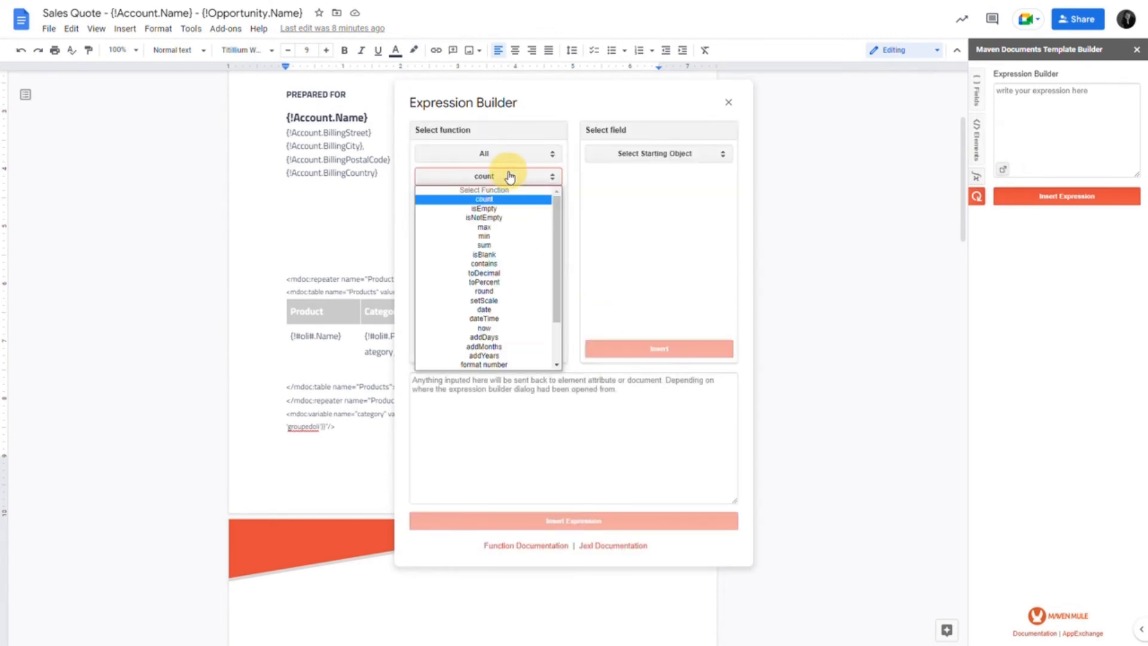
click(495, 264)
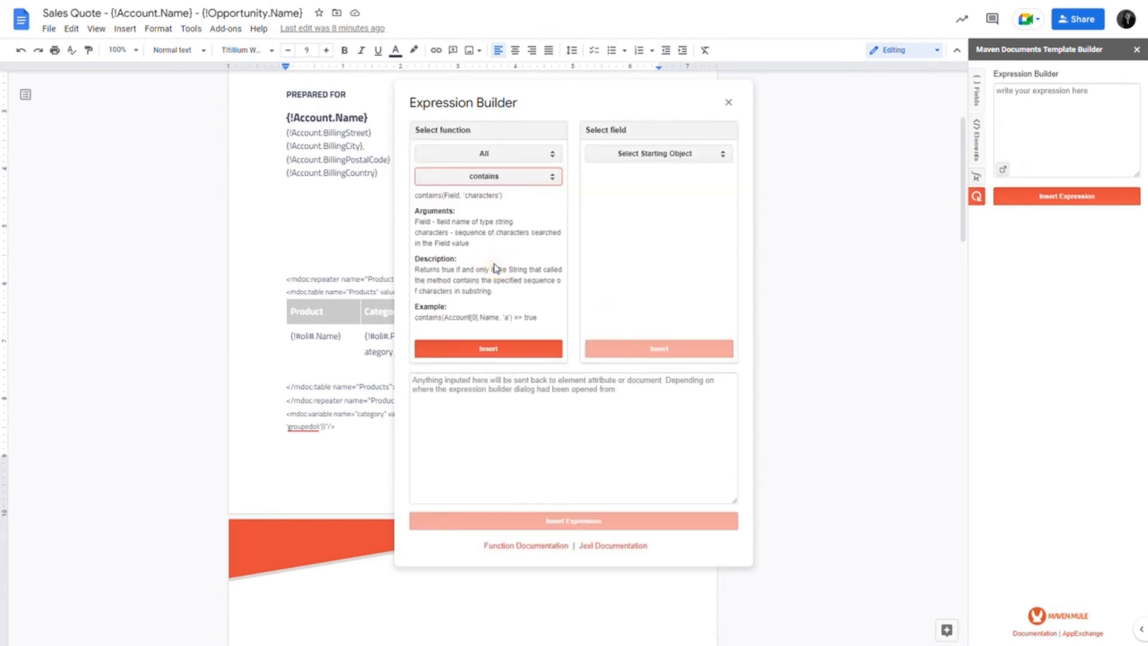
click(489, 349)
- Replace the Field argument of contains with #olicategory#.Product_category__c
double_click(451, 380)
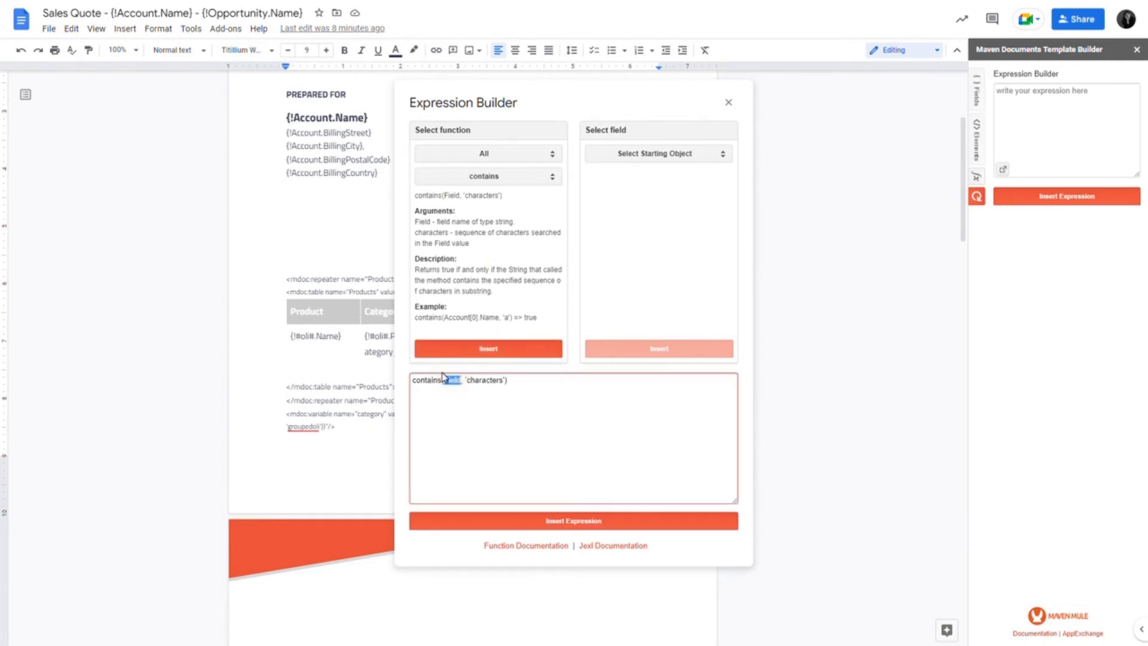
key(BackSpace)
text(oli.catego)
text(ry#)
text(.Product)
text(_)
text(category)
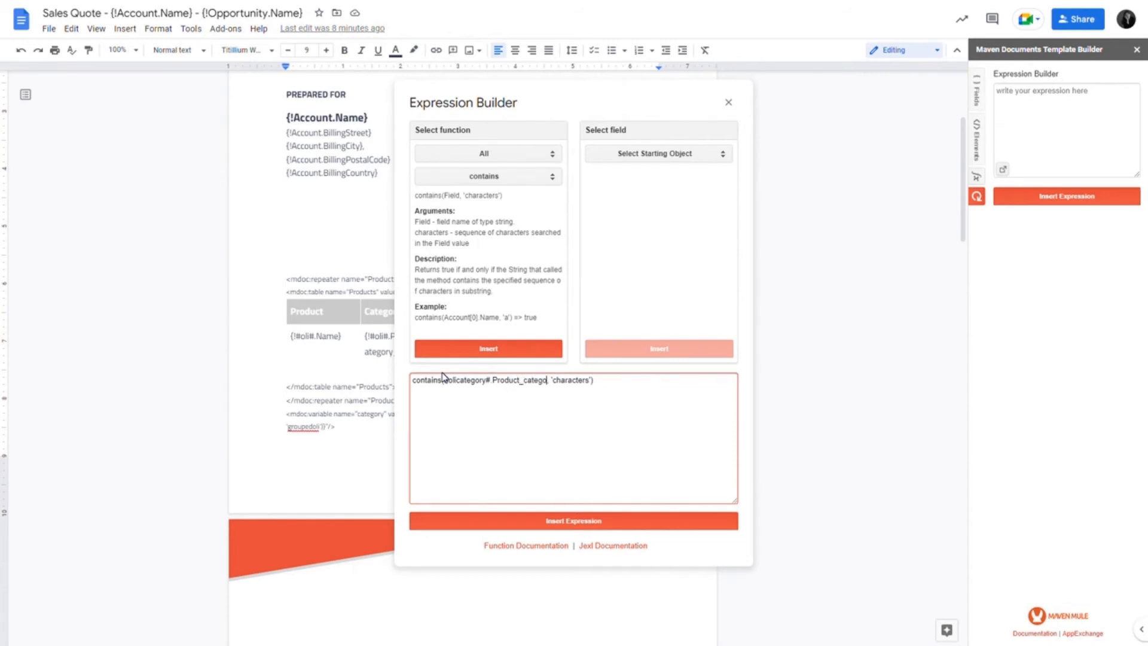
text(__c)
click(444, 380)
text(#)
- Set the characters argument to Gift and insert the finished contains expression into the Products table's hidden attribute
double_click(587, 380)
text(Gift)
click(569, 527)
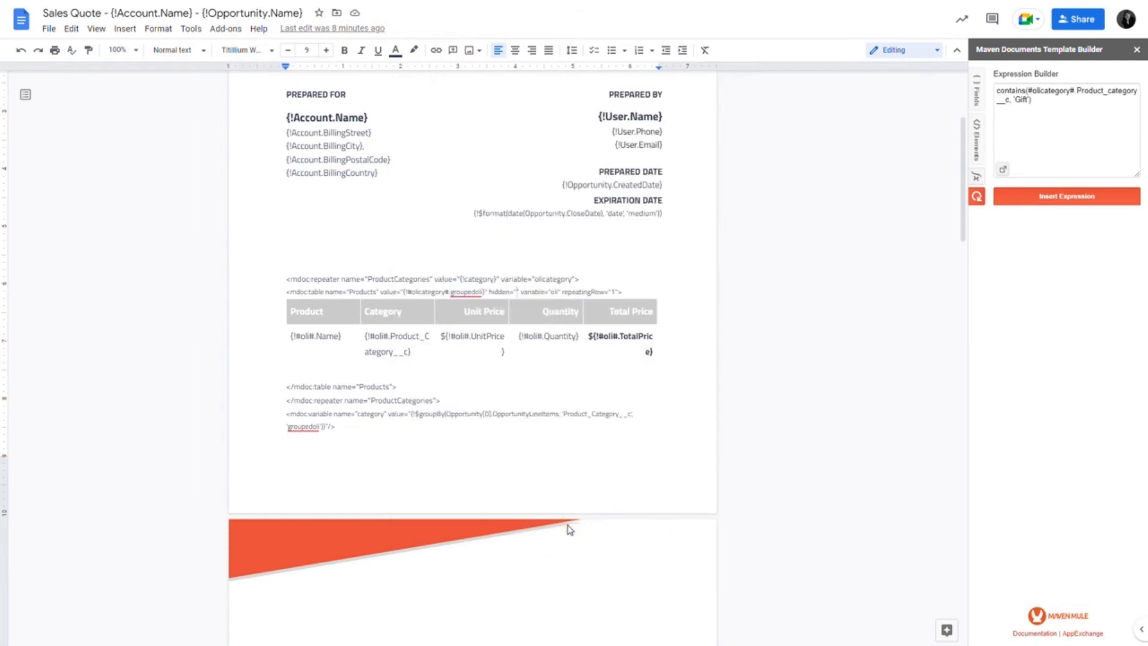
click(1041, 196)
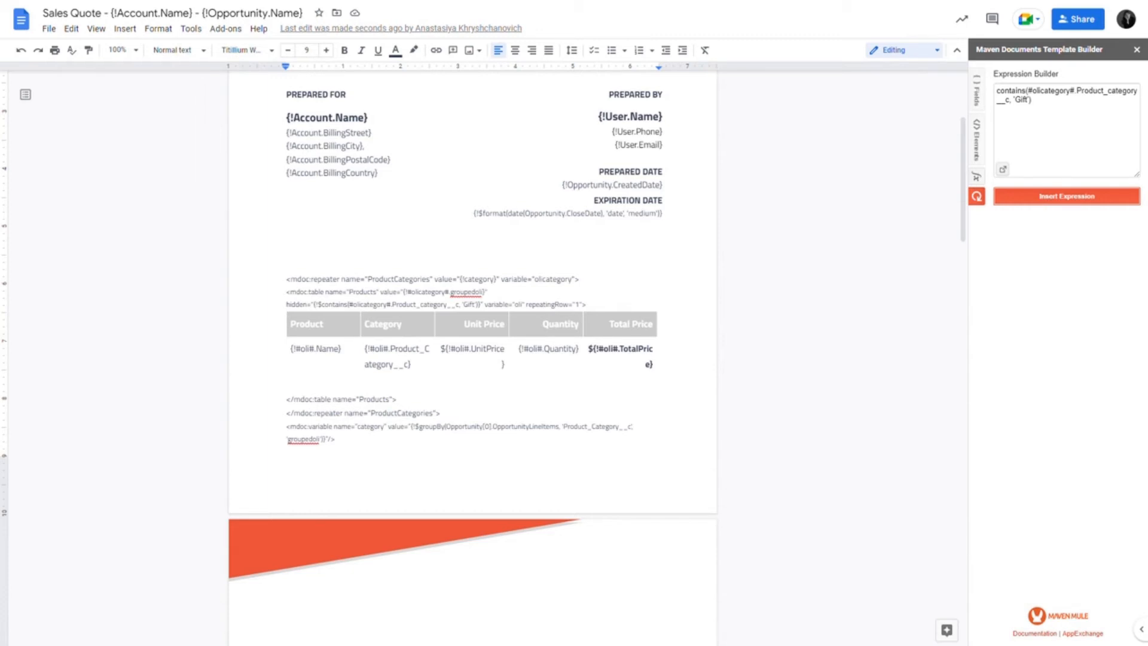
drag(287, 304, 309, 304)
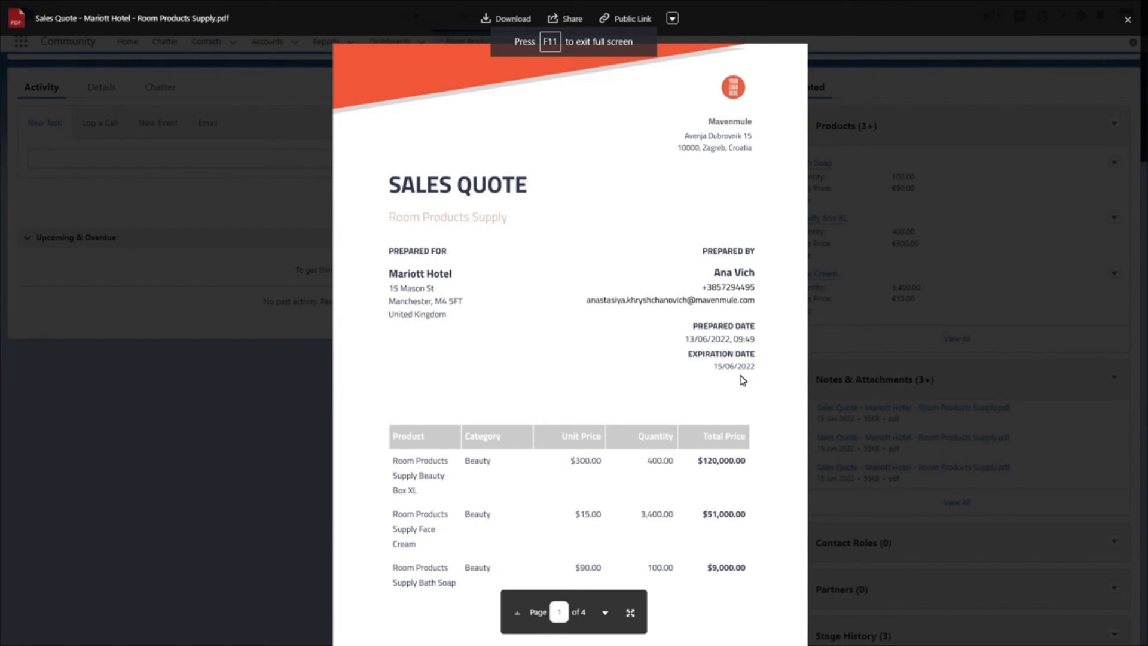
- Examine the generated Sales Quote PDF to check which product category tables are shown
scroll(743, 381, down, 2)
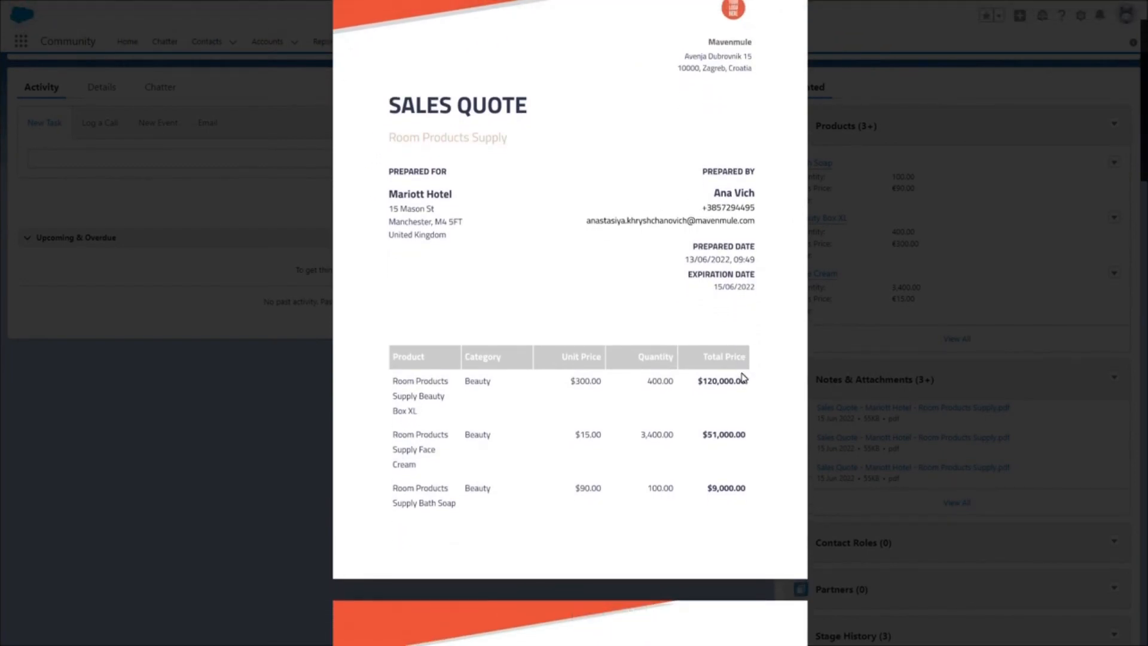
scroll(743, 377, down, 3)
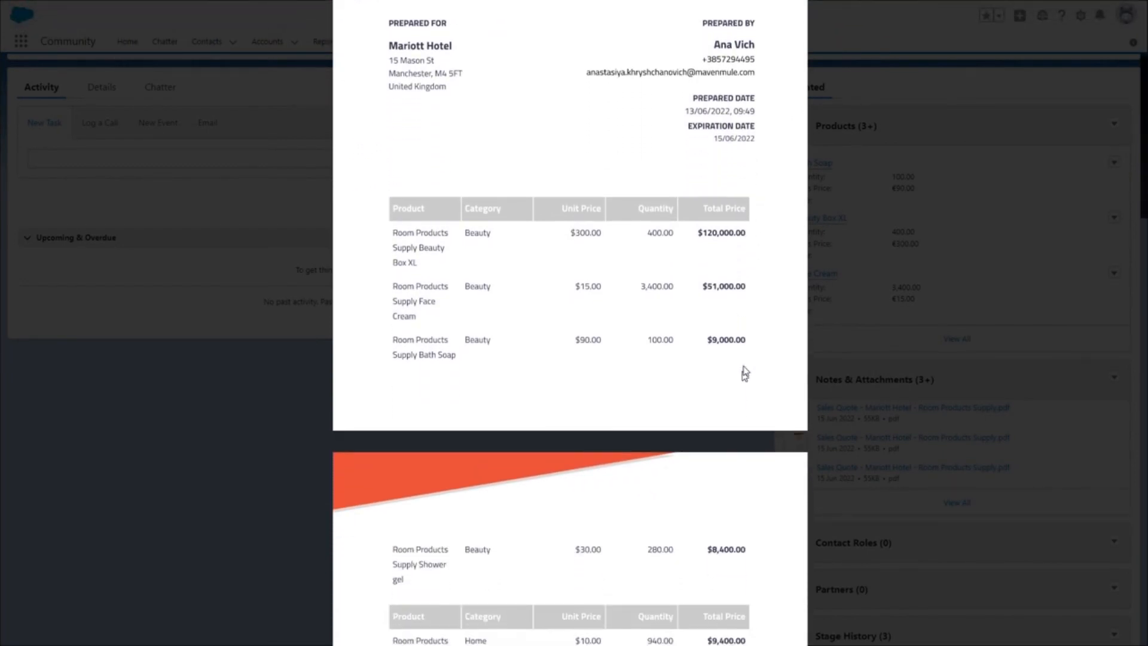
scroll(744, 374, down, 2)
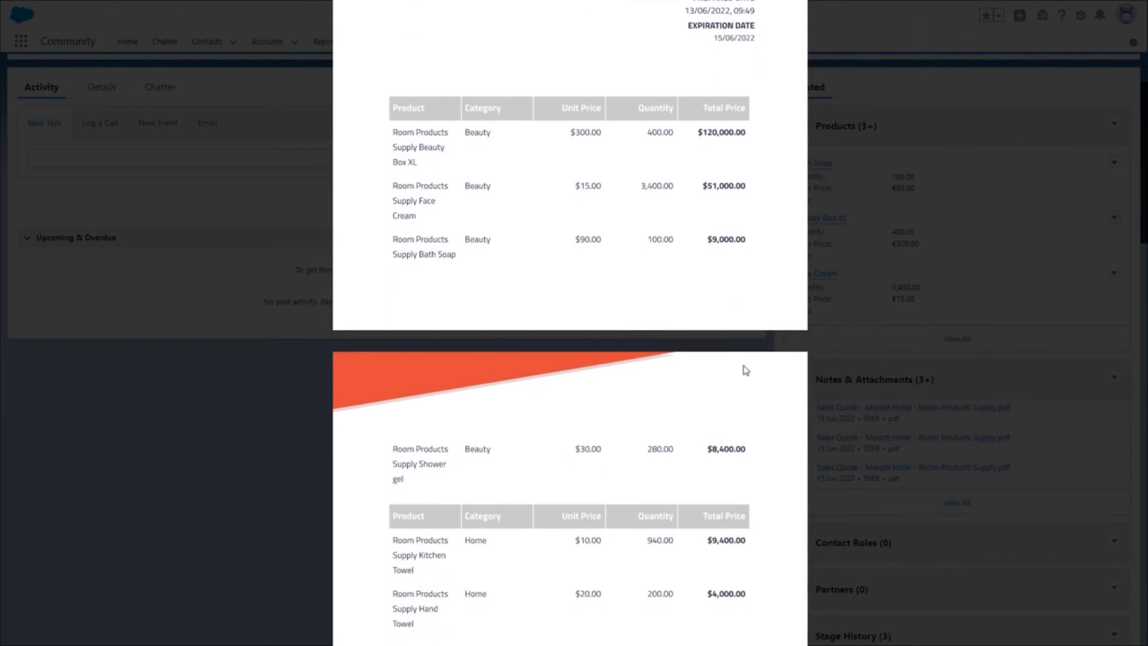
scroll(746, 370, down, 2)
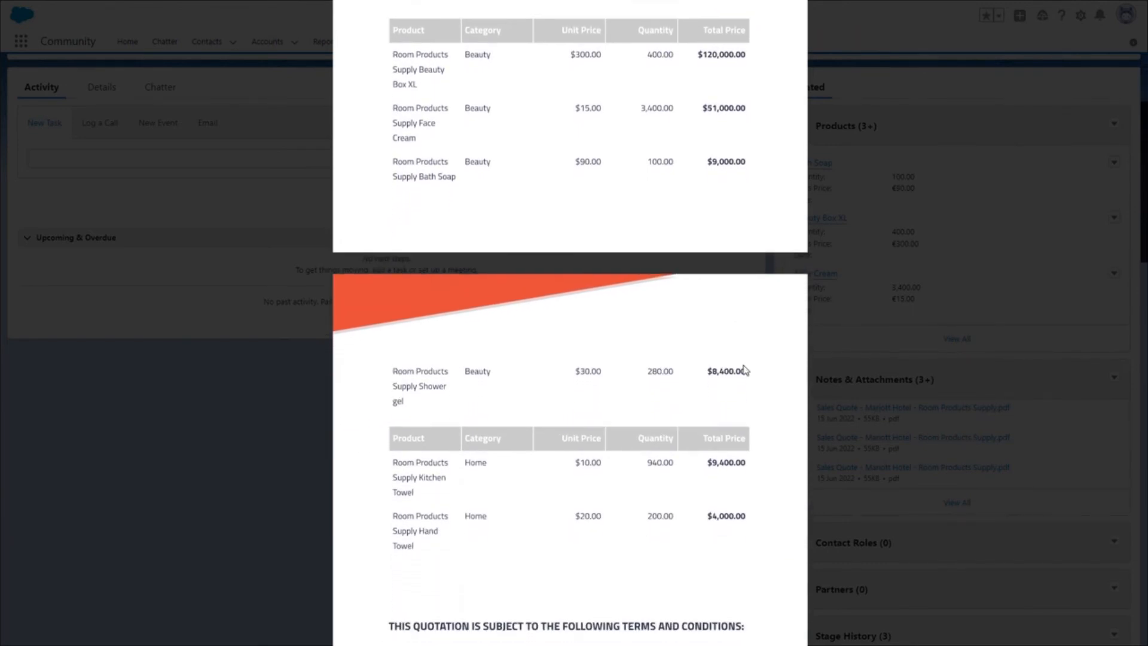
scroll(745, 370, up, 3)
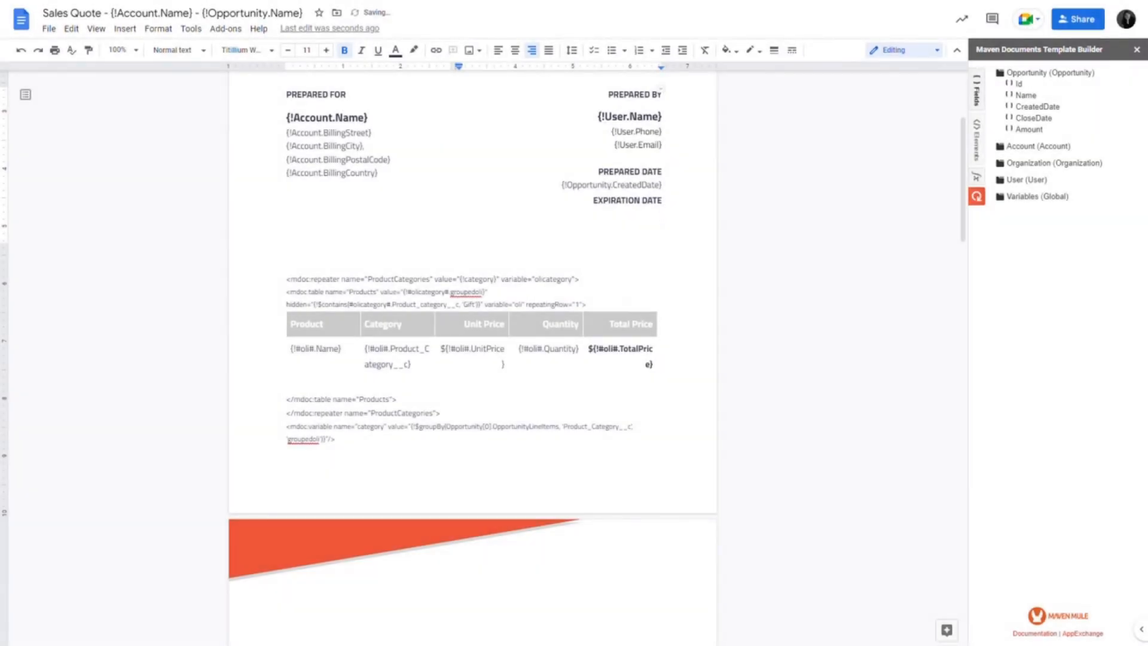
- Start a new expression for the expiration date in the Expression Builder with the format date function
click(976, 177)
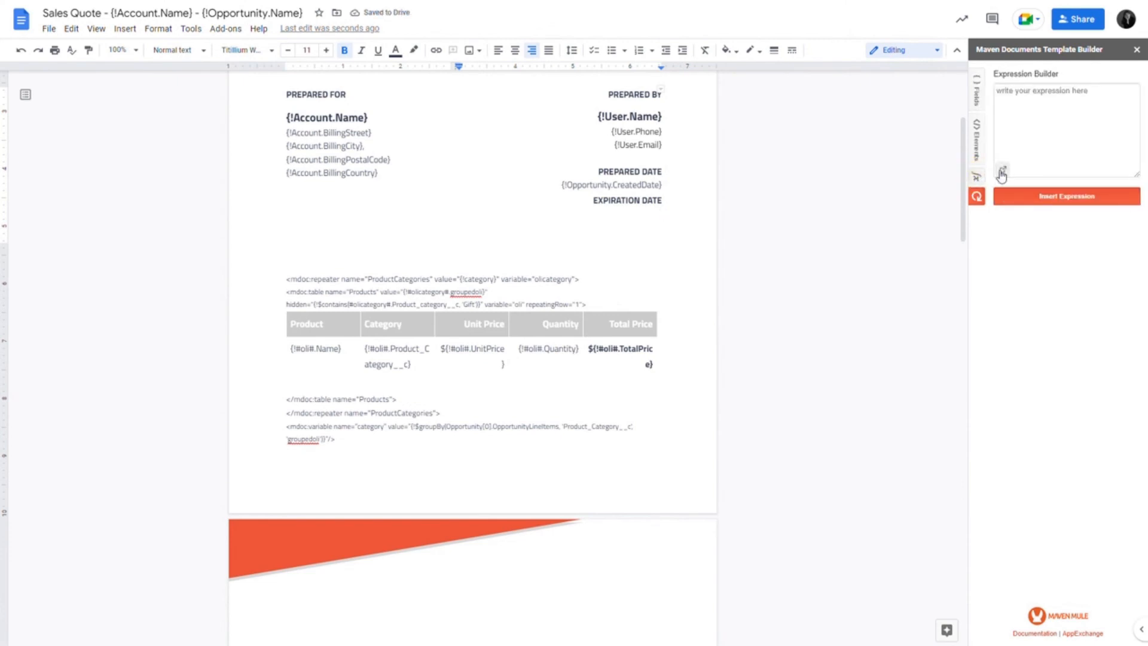
click(1002, 171)
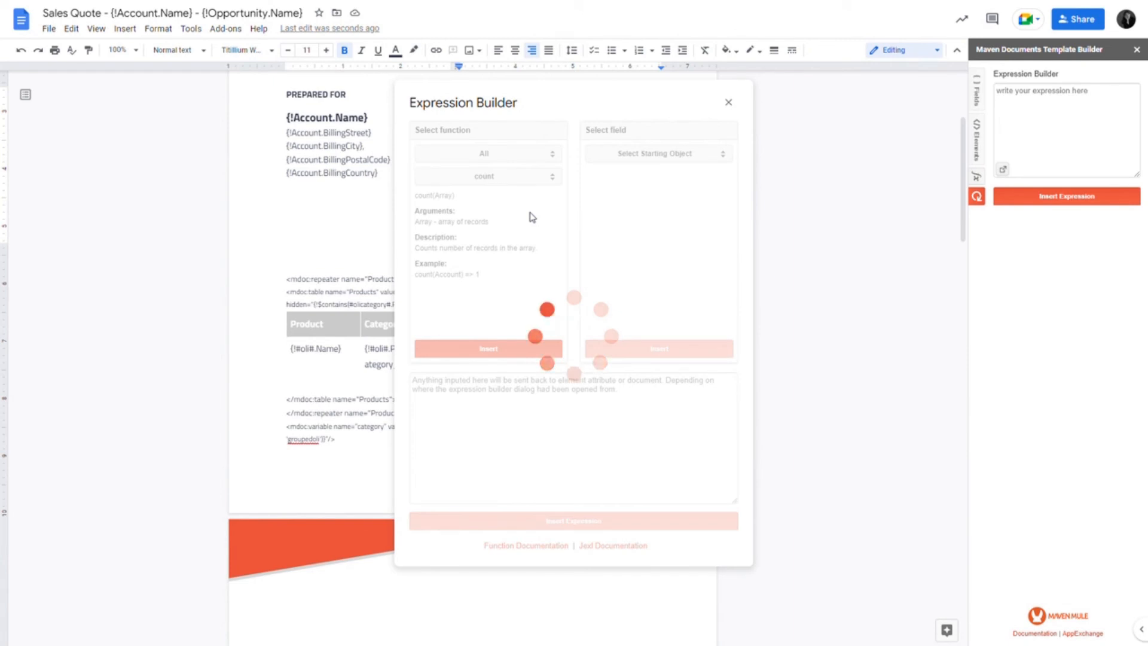
click(487, 177)
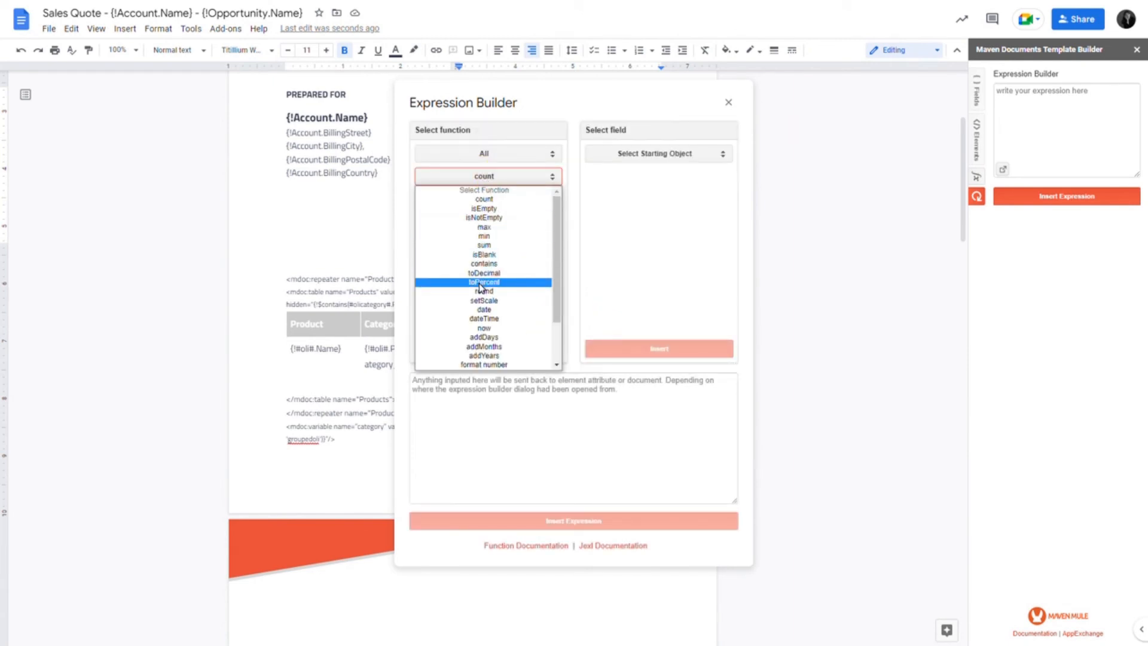
scroll(483, 294, down, 2)
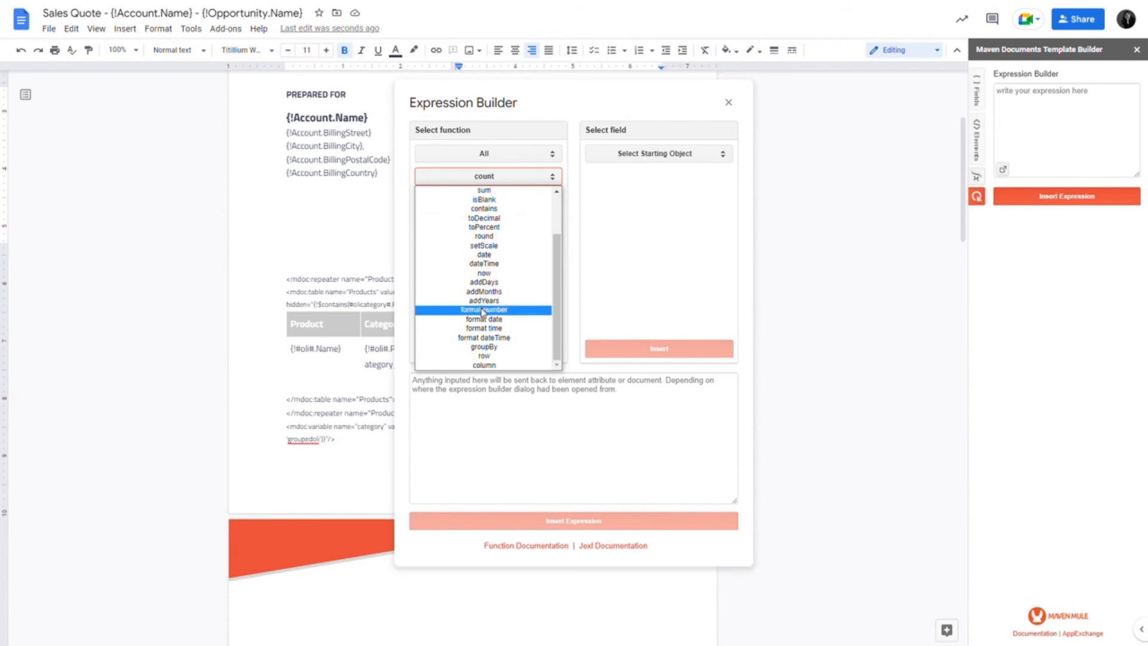
click(484, 319)
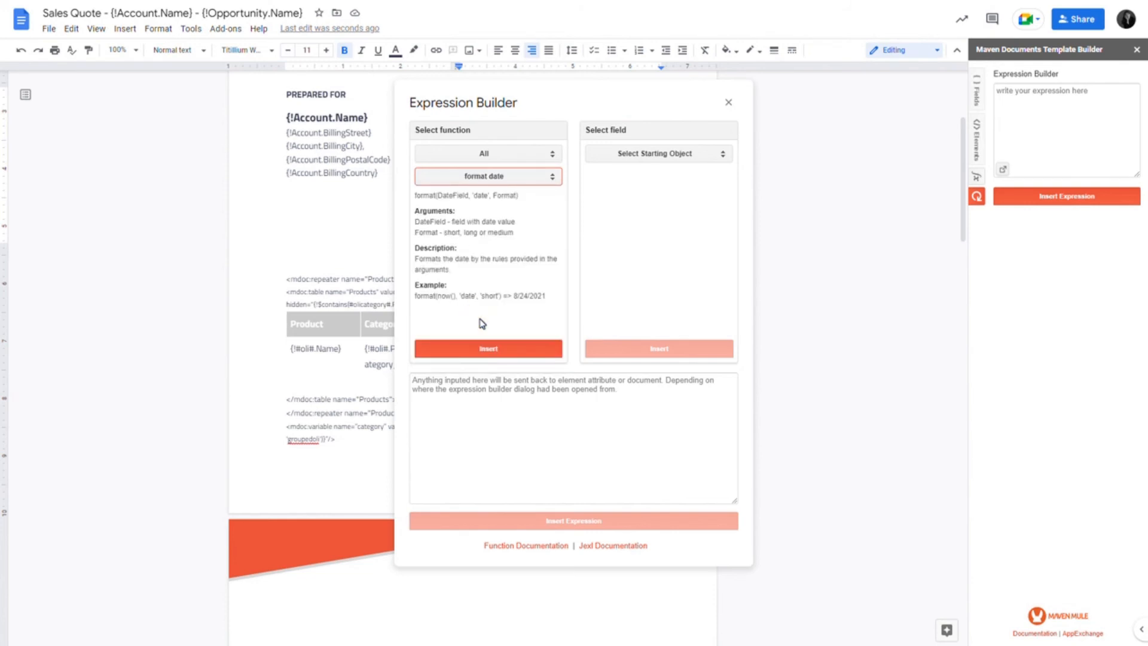
click(506, 353)
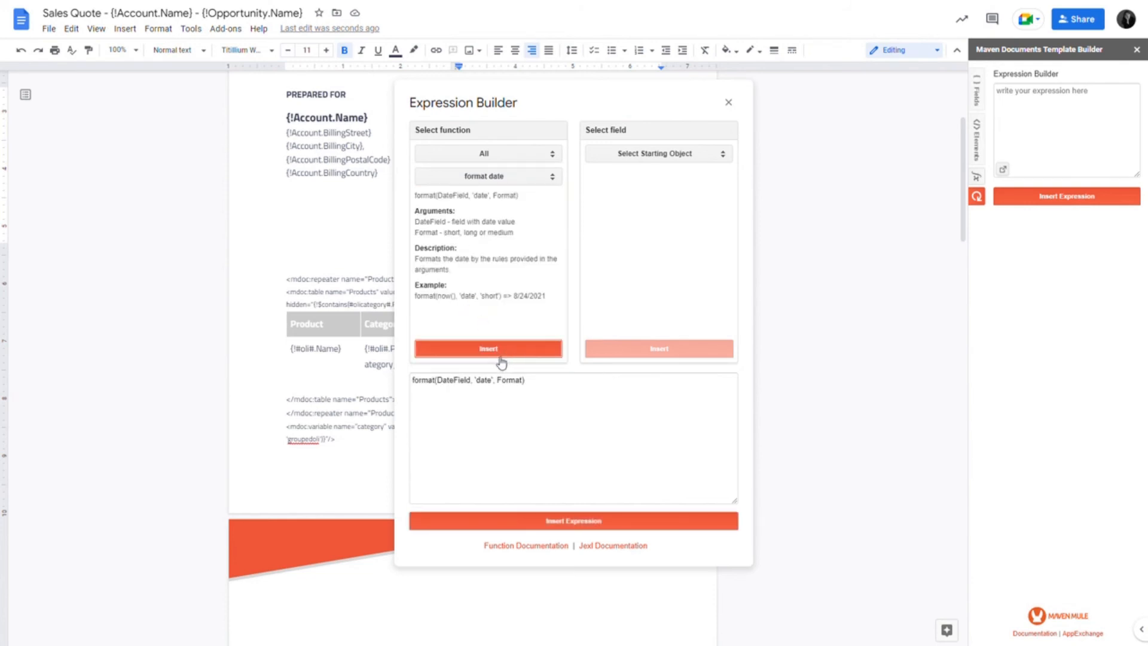
- Replace the DateField argument of the format function with the Opportunity's CloseDate field
drag(438, 380, 471, 381)
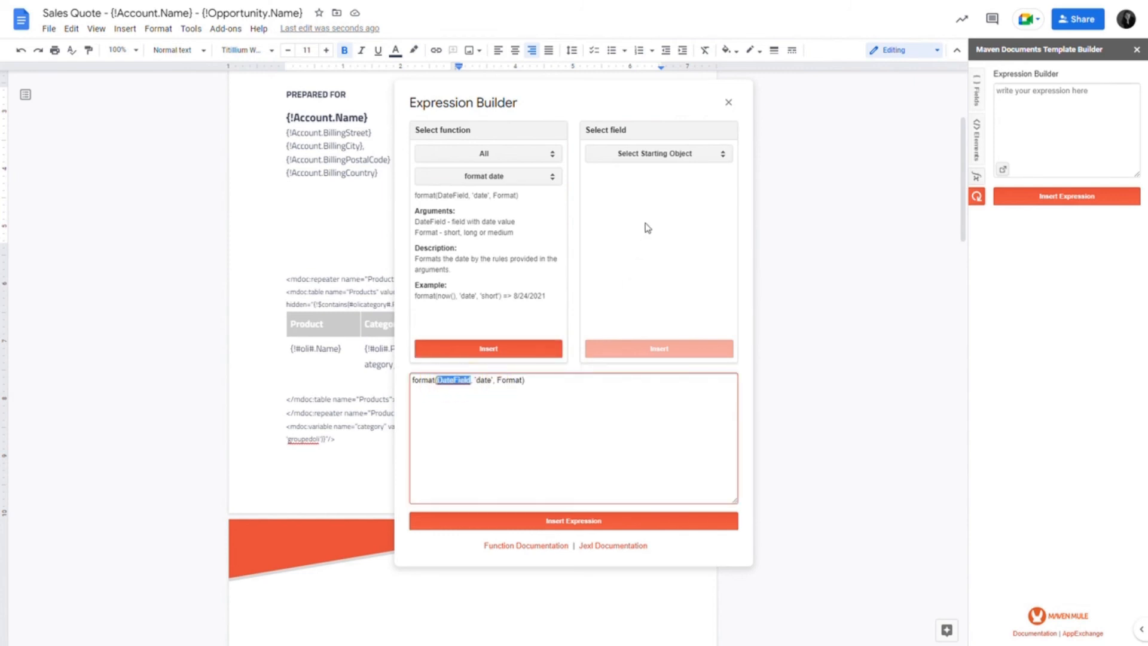
click(668, 153)
click(669, 197)
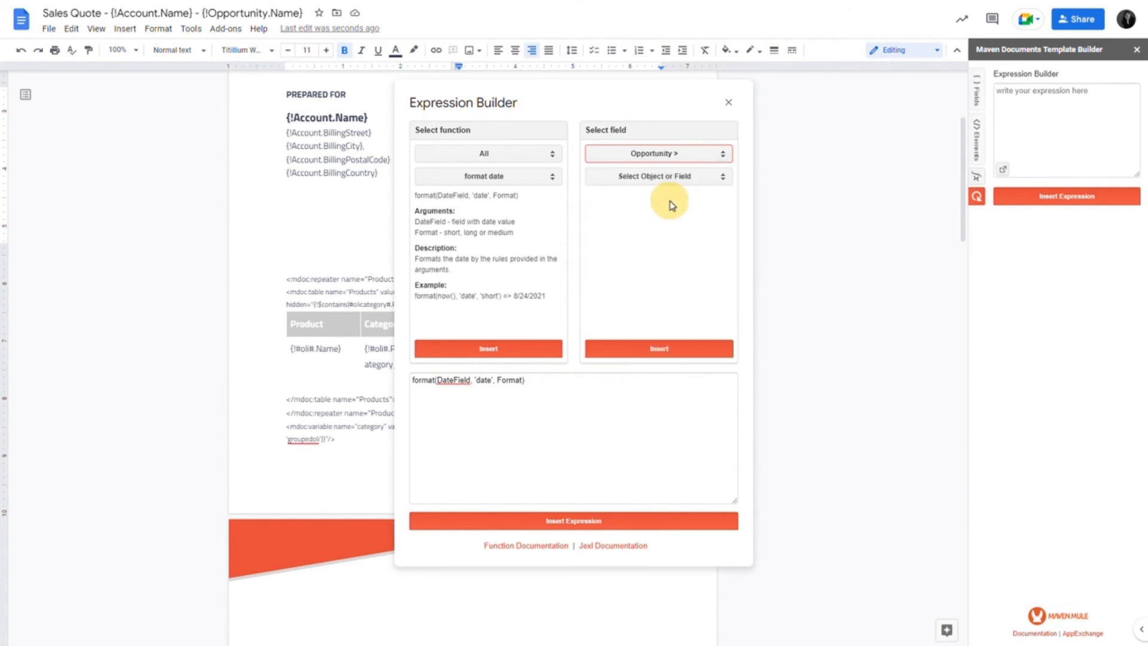
click(670, 176)
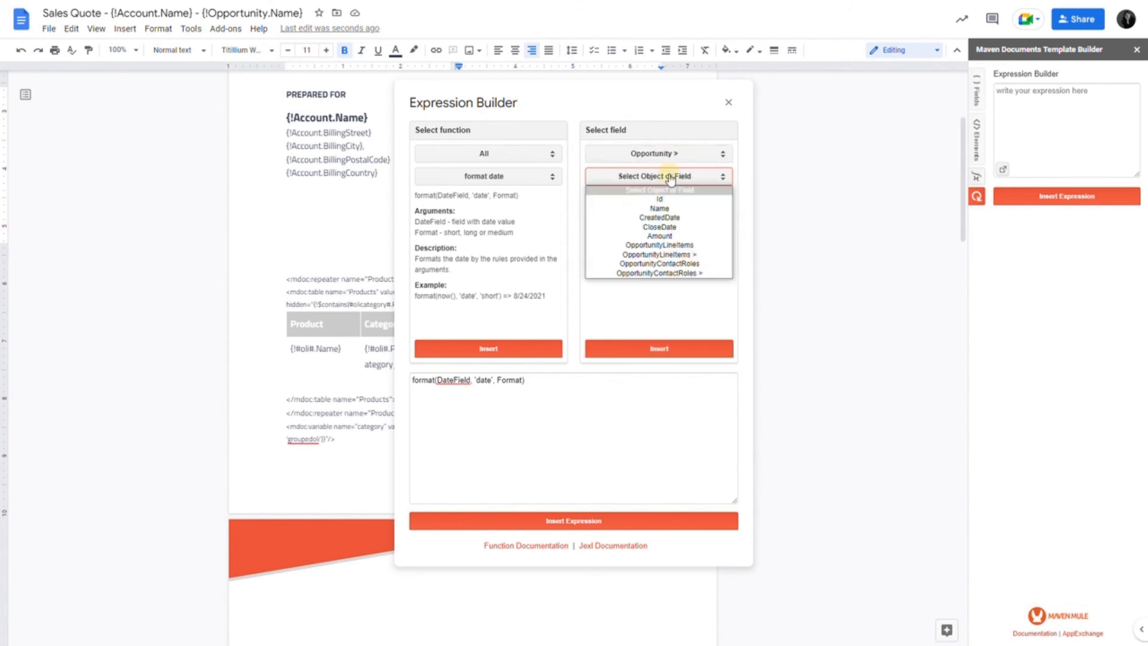
click(667, 228)
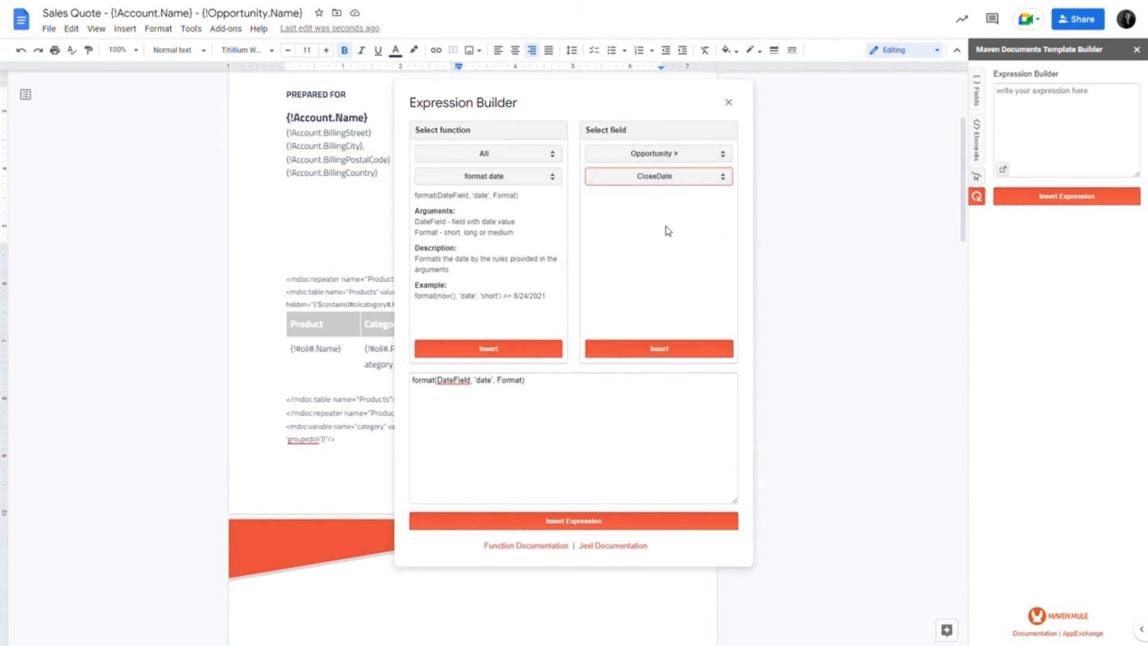
click(624, 352)
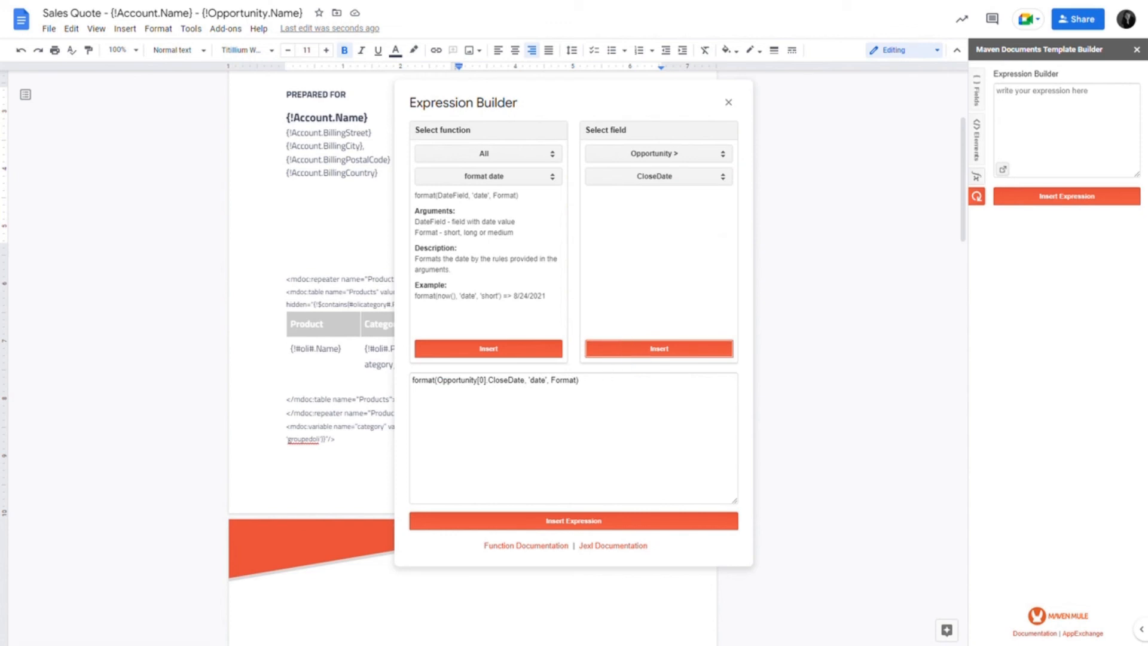
- Wrap Opportunity[0].CloseDate in a date() function inside the format expression
click(437, 381)
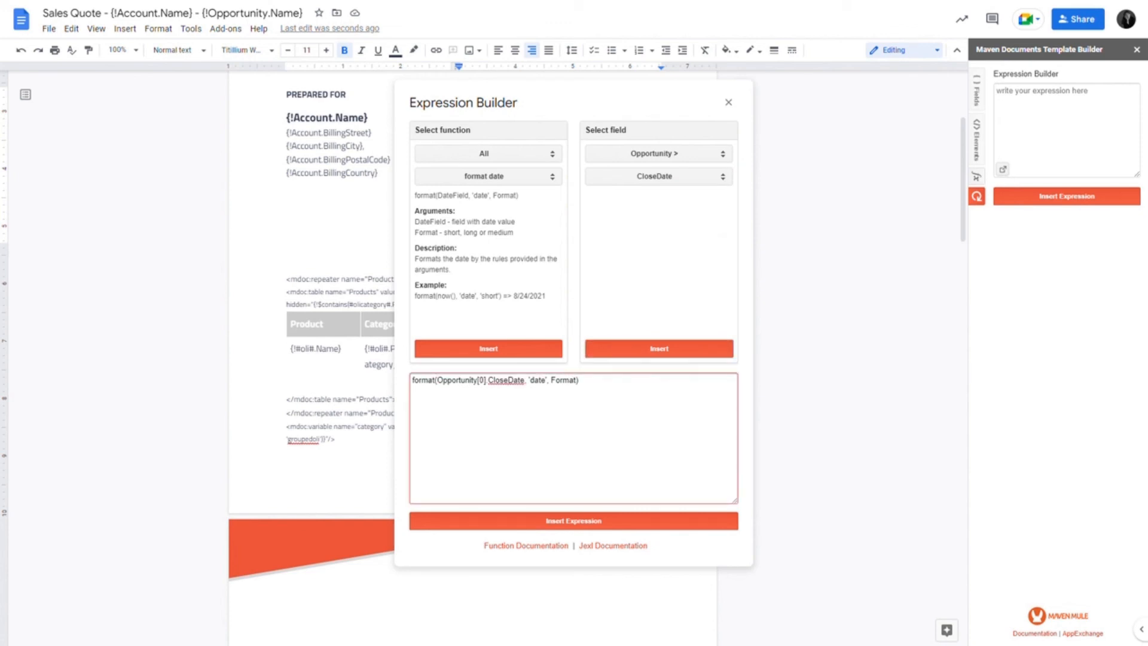
text(date()
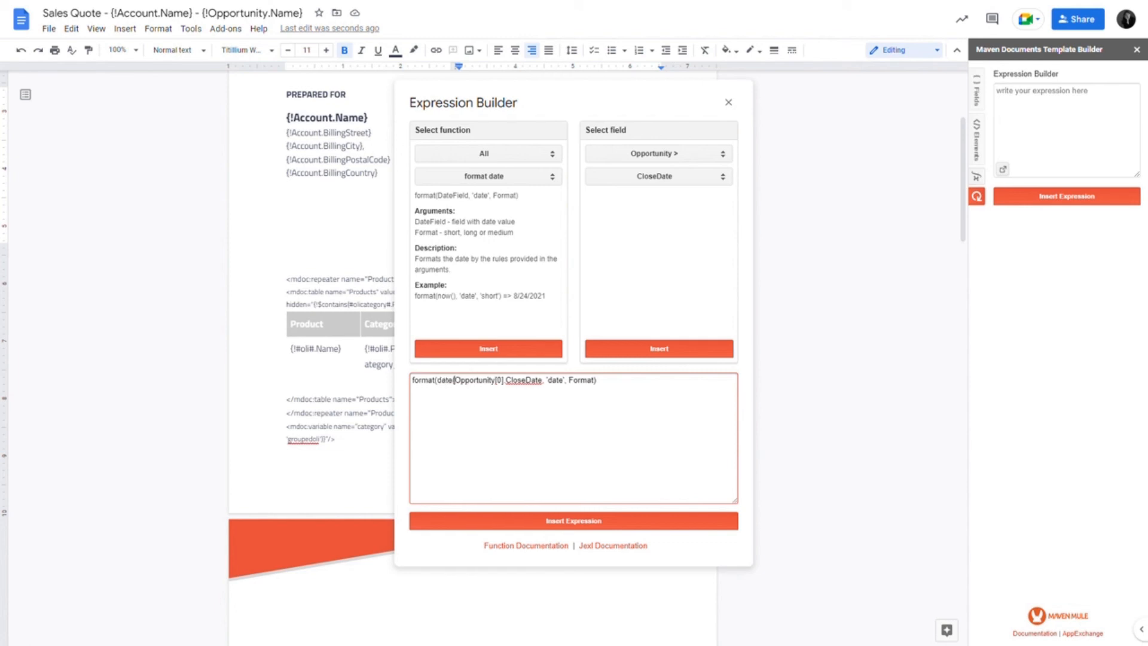
click(542, 381)
text())
click(551, 380)
- Set the Format argument to 'medium' and insert the finished date expression under EXPIRATION DATE
double_click(584, 380)
key(BackSpace)
text('medium)
click(590, 520)
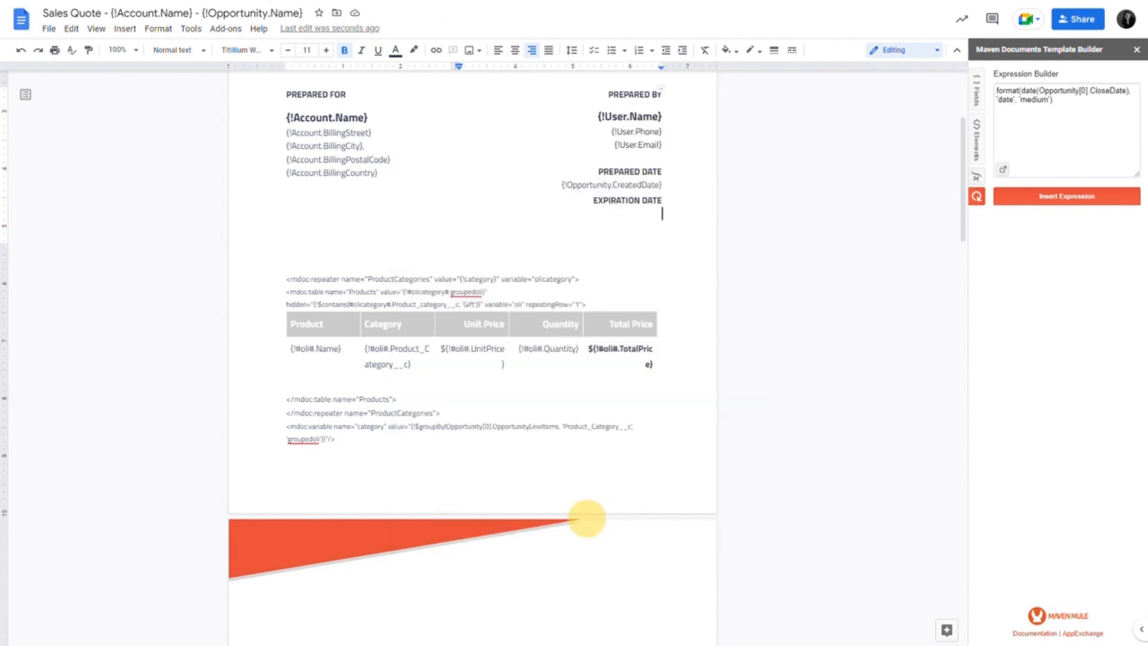
click(1046, 198)
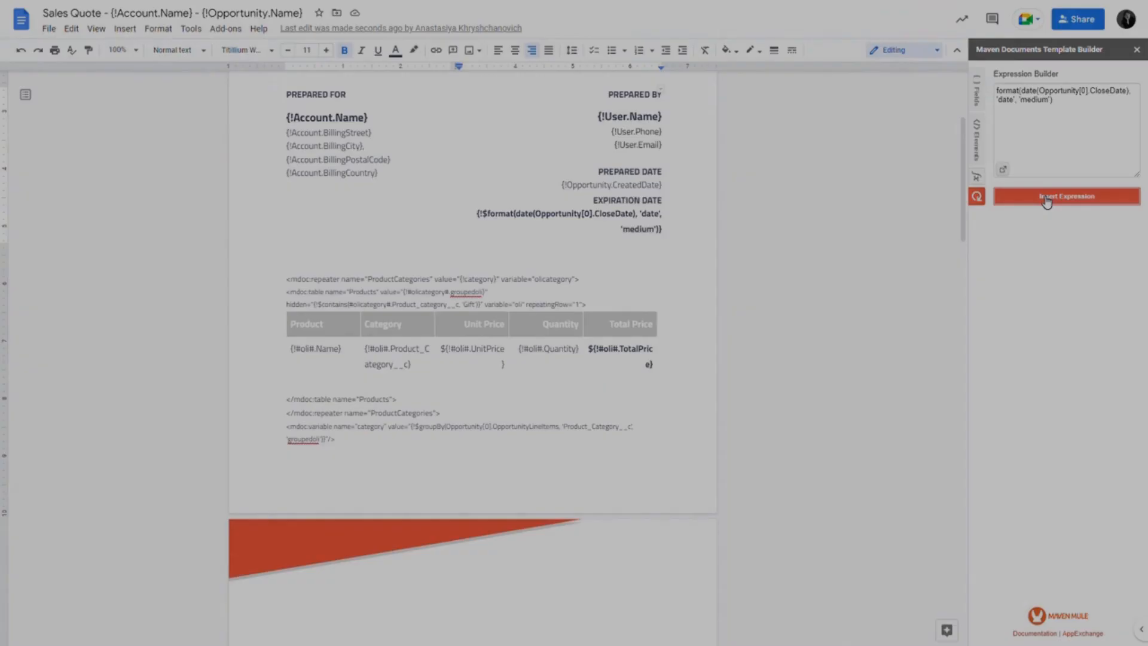